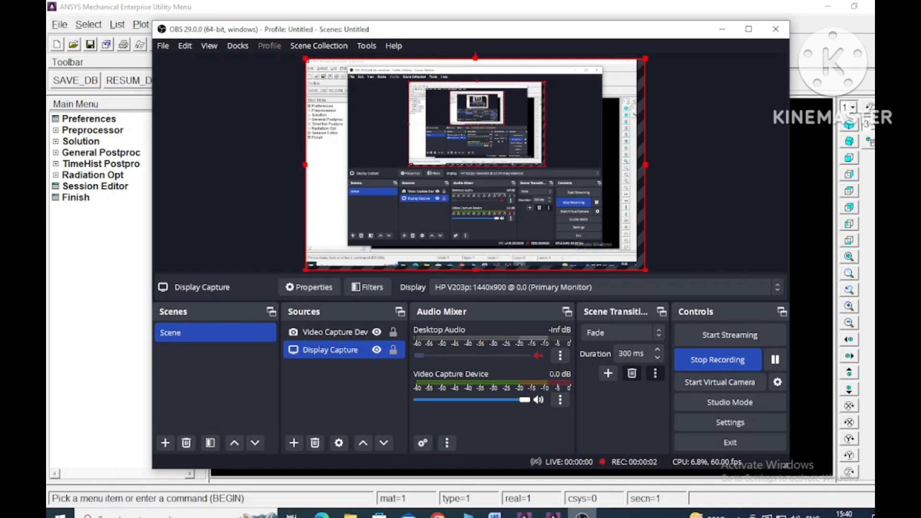
# Step: Switch to the Word lab manual and examine the Problem 2 statement and truss figure for dimensions, loads and supports
pyautogui.click(581, 514)
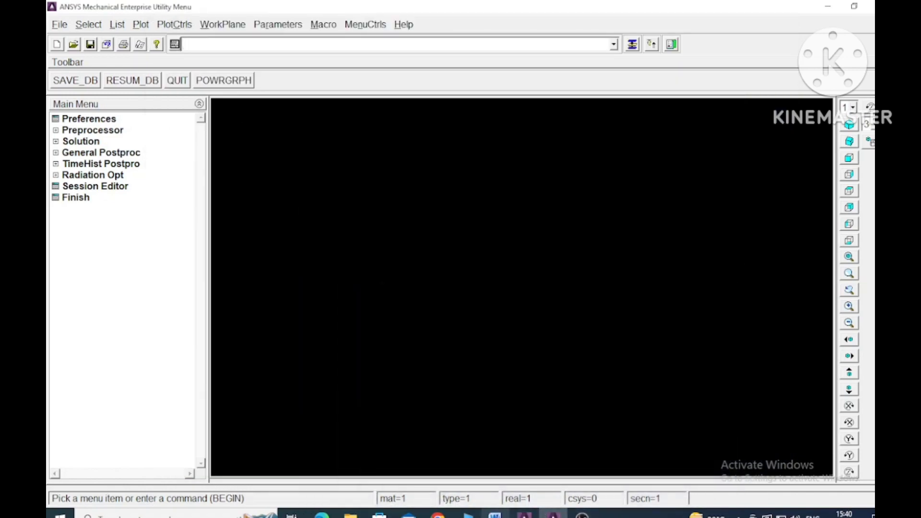
pyautogui.click(495, 514)
pyautogui.scroll(10, 569, 422)
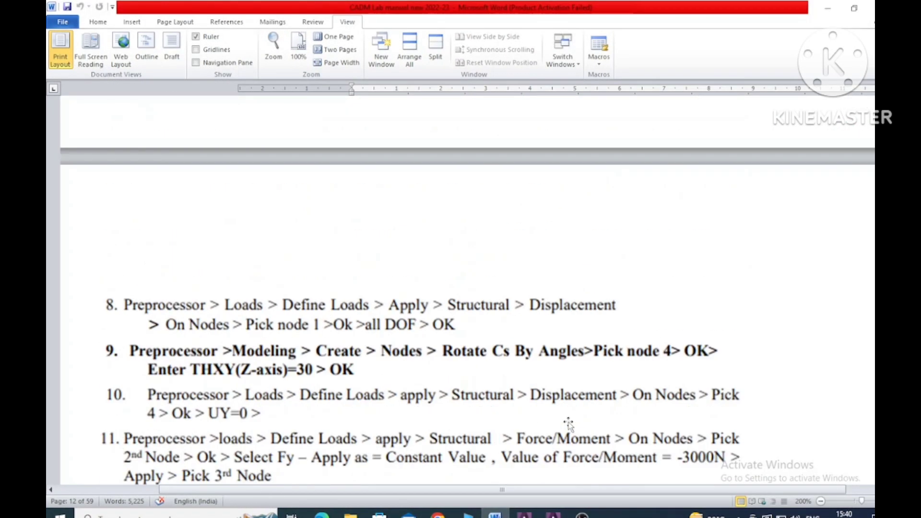
pyautogui.scroll(15, 569, 422)
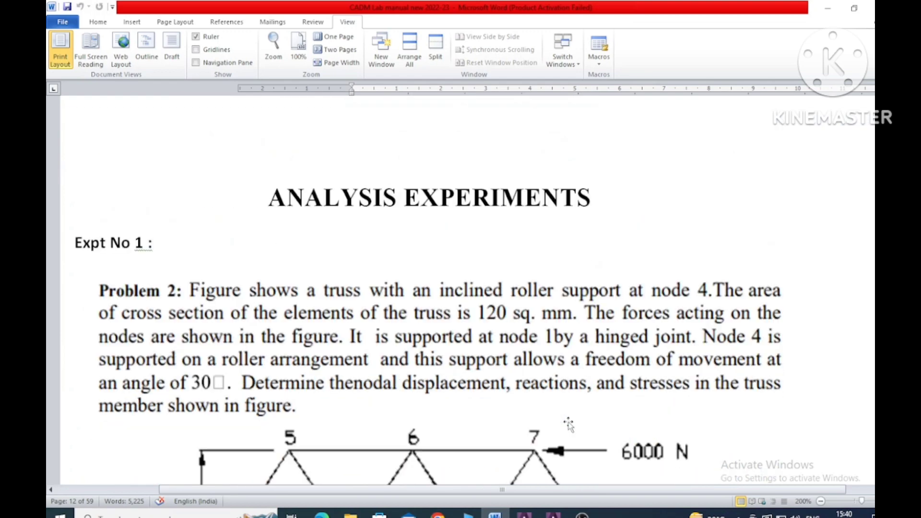
pyautogui.scroll(-2, 569, 422)
pyautogui.scroll(-2, 569, 424)
pyautogui.scroll(2, 569, 424)
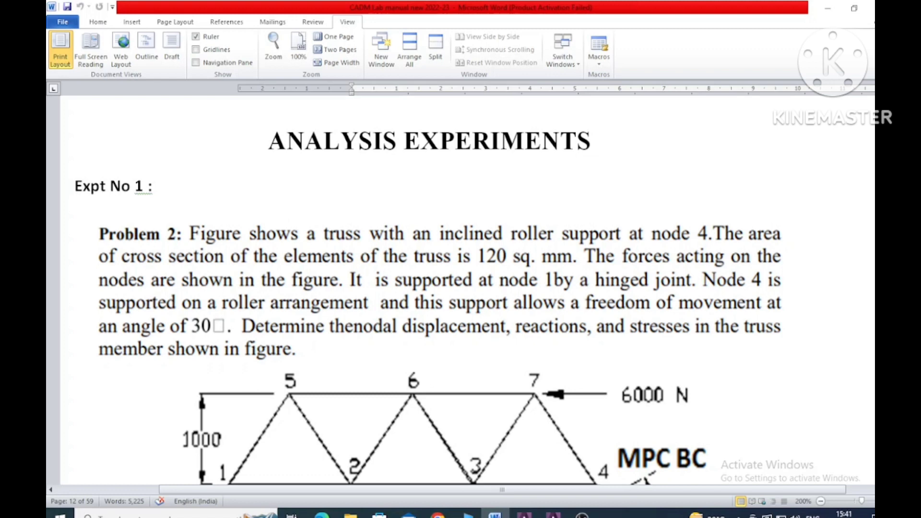
pyautogui.scroll(-1, 429, 303)
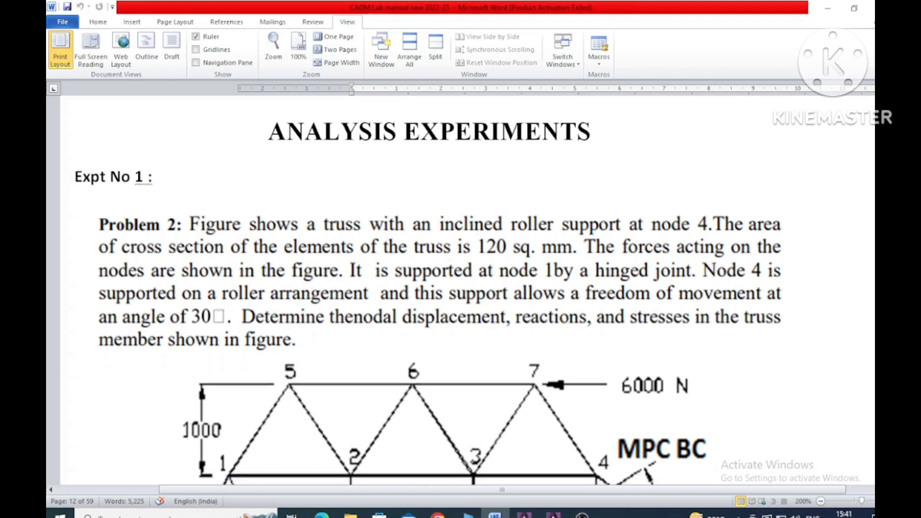
pyautogui.scroll(-2, 429, 303)
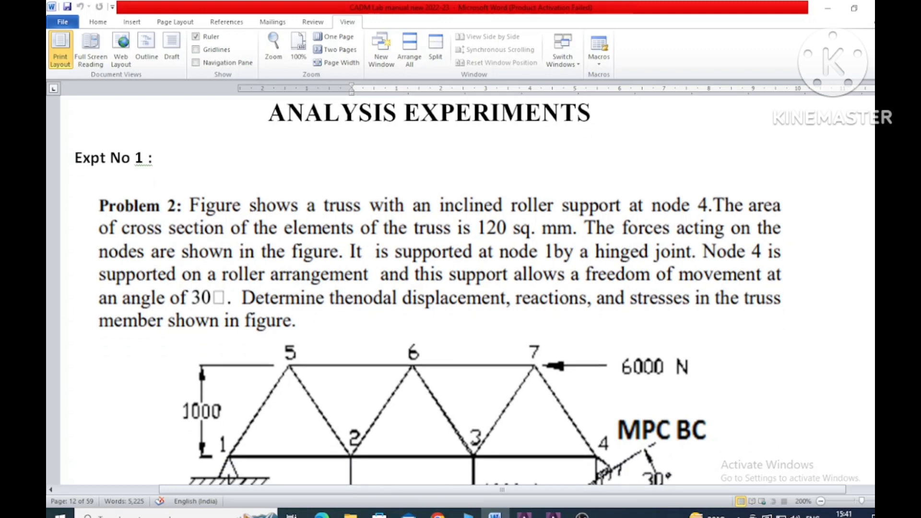
pyautogui.scroll(-2, 428, 291)
pyautogui.scroll(-3, 429, 290)
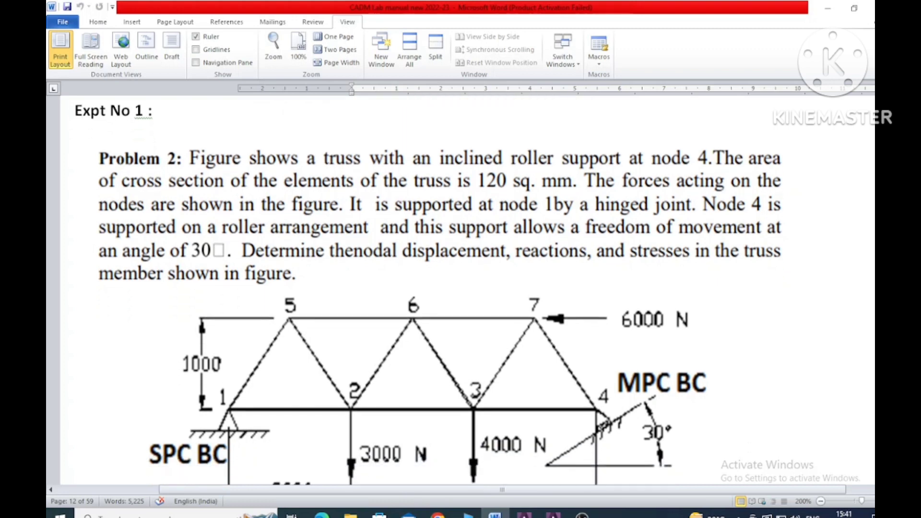
pyautogui.scroll(-3, 429, 290)
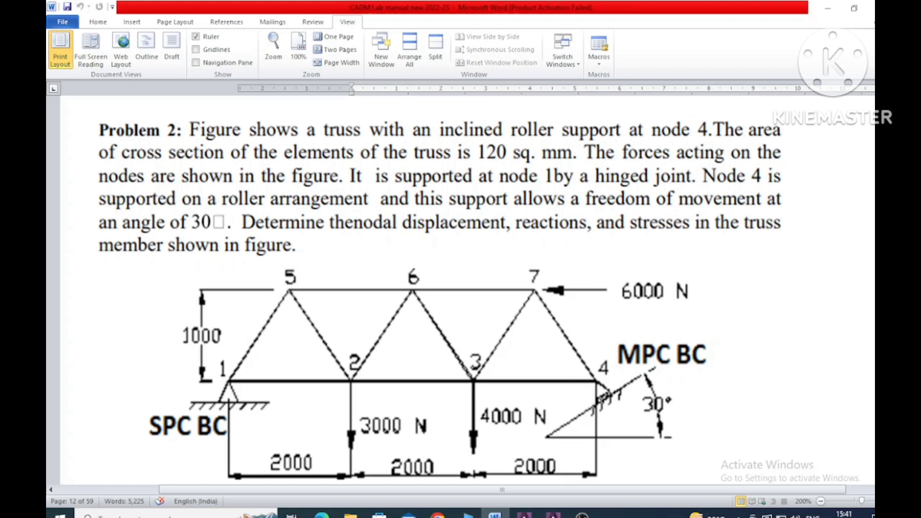
pyautogui.scroll(-1, 440, 295)
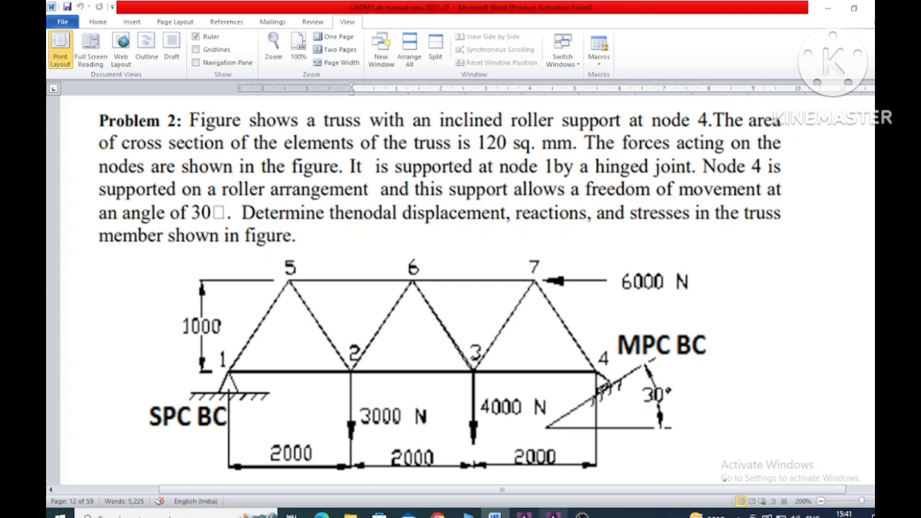
# Step: Switch to ANSYS and set the GUI filtering preferences to show only the Structural discipline
pyautogui.hotkey('alt', 'Tab')
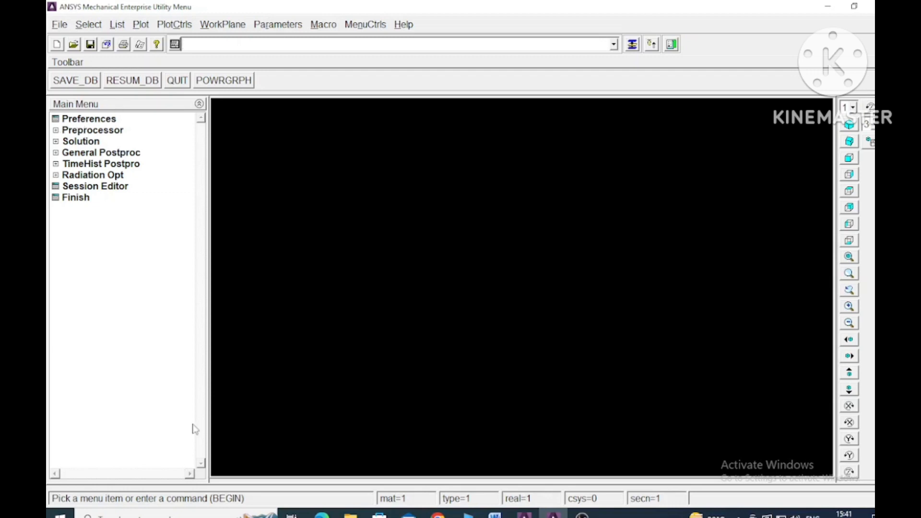
pyautogui.click(91, 119)
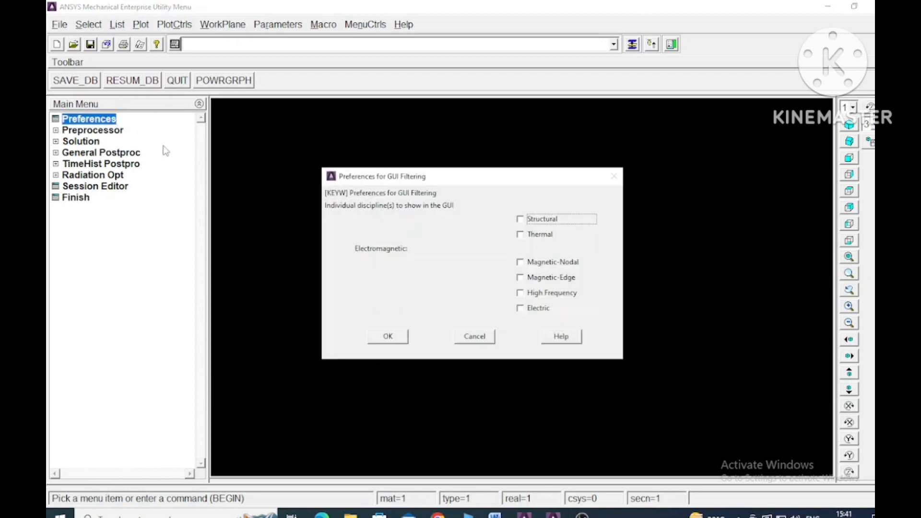
pyautogui.click(520, 220)
pyautogui.click(390, 337)
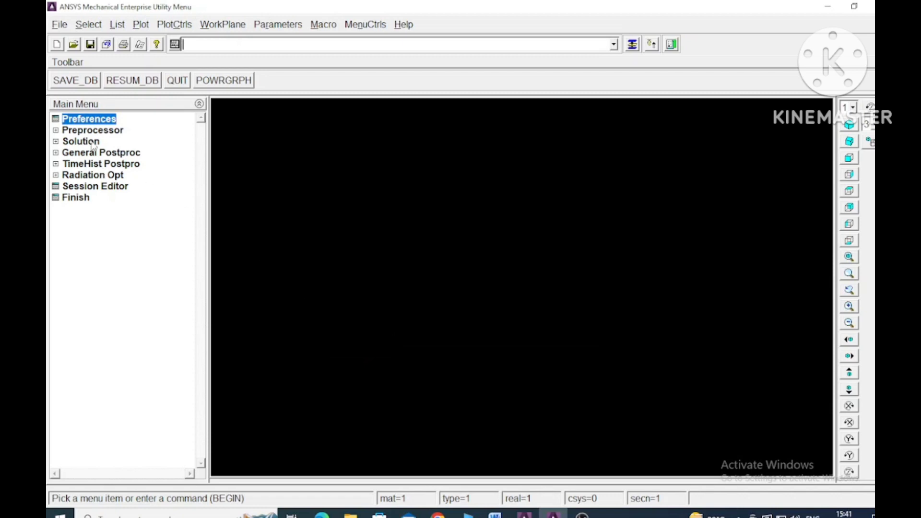
# Step: Add the Link 3D finit stn 180 element type with reference number 1
pyautogui.click(64, 130)
pyautogui.click(70, 142)
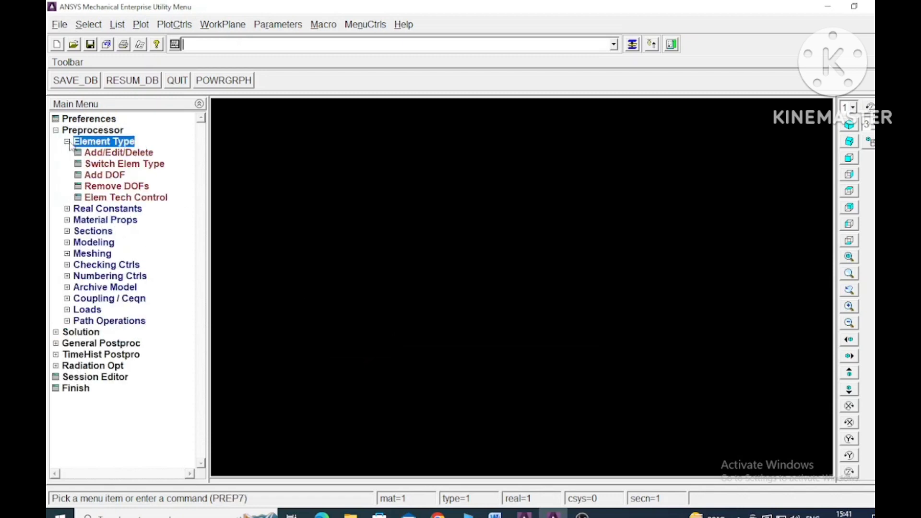
pyautogui.click(118, 153)
pyautogui.click(146, 303)
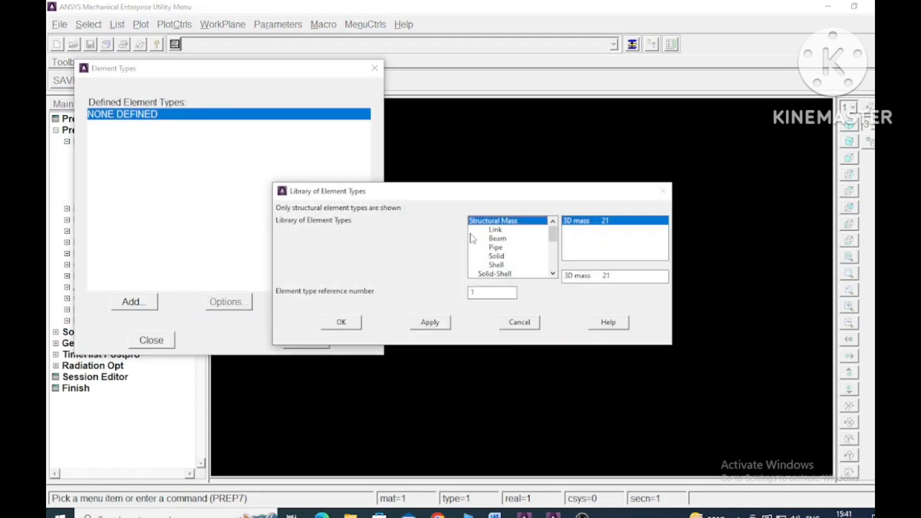
pyautogui.click(498, 230)
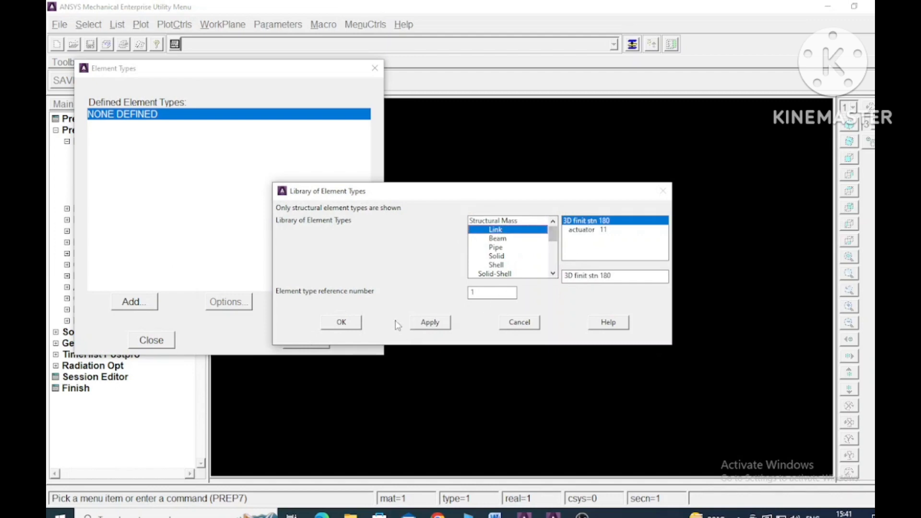
pyautogui.click(344, 323)
pyautogui.click(151, 340)
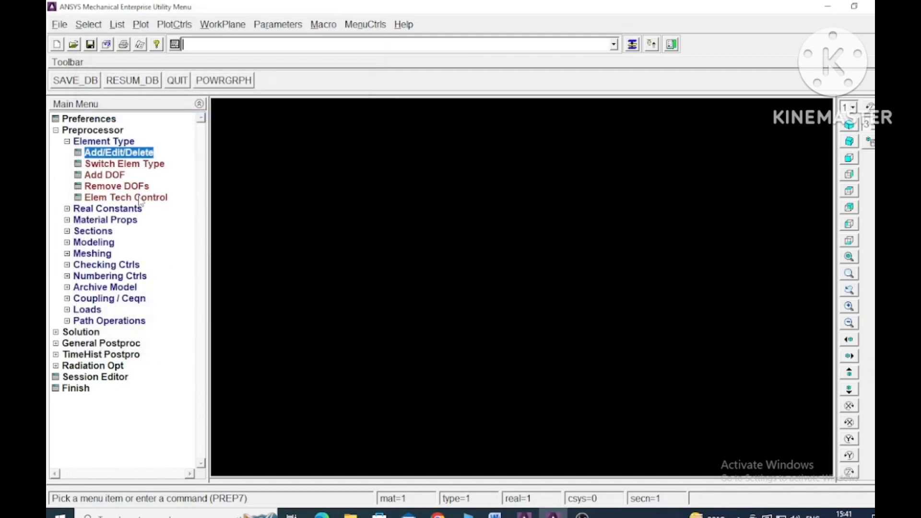
# Step: Define material model 1 as structural linear elastic isotropic with EX 2E5 and PRXY 0.3
pyautogui.click(66, 209)
pyautogui.click(72, 175)
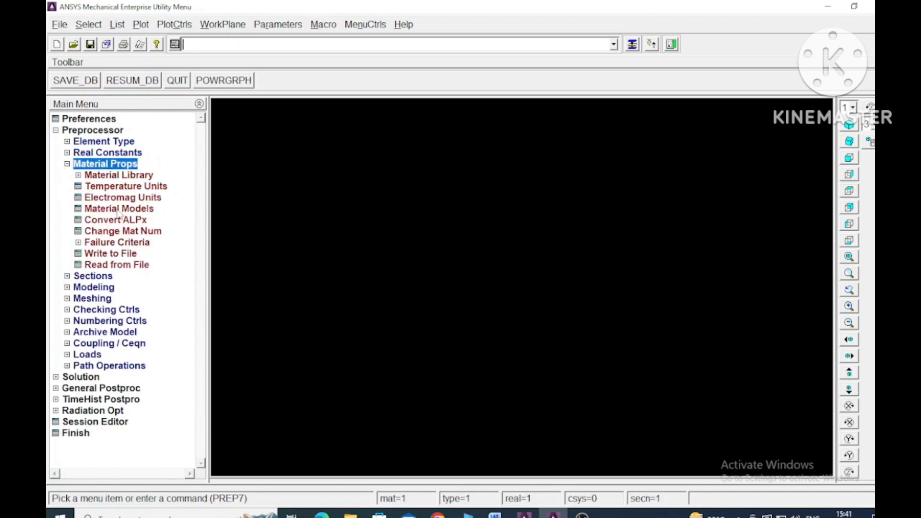
pyautogui.click(139, 209)
pyautogui.doubleClick(492, 240)
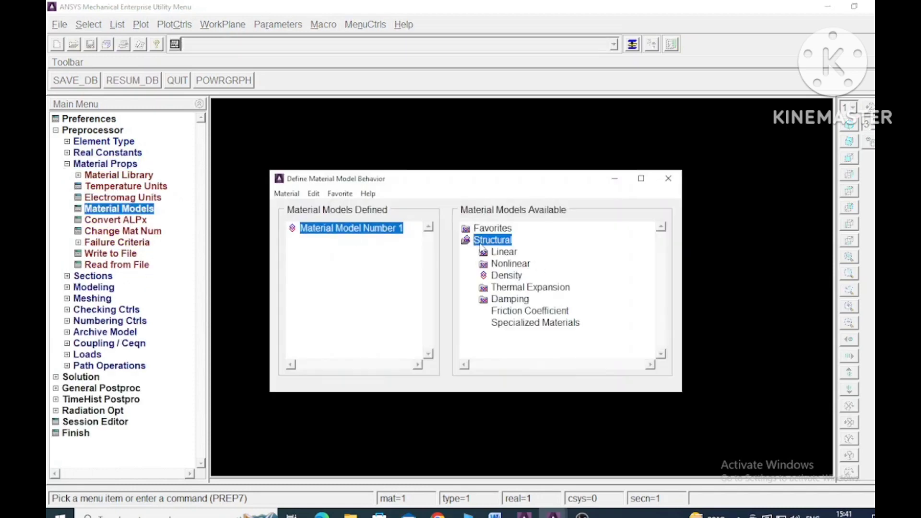
pyautogui.doubleClick(505, 252)
pyautogui.doubleClick(523, 264)
pyautogui.doubleClick(557, 276)
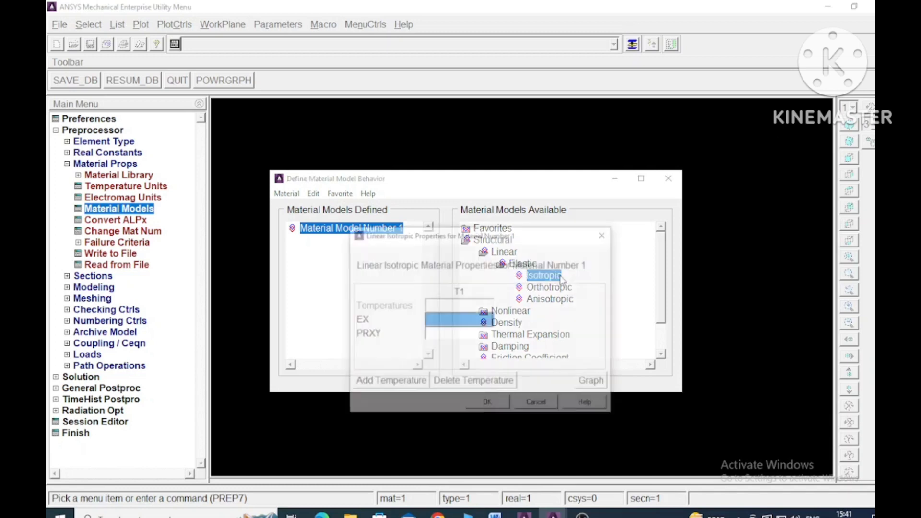
pyautogui.write('2E5')
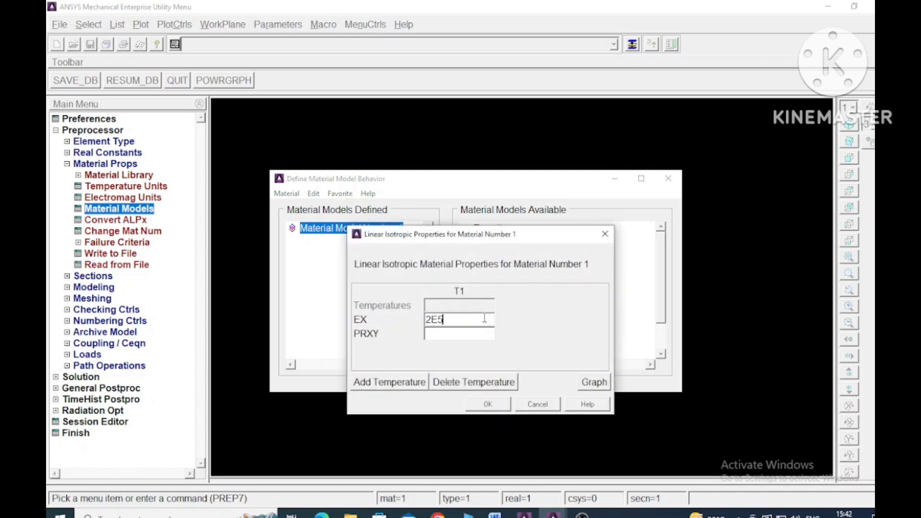
pyautogui.press('Tab')
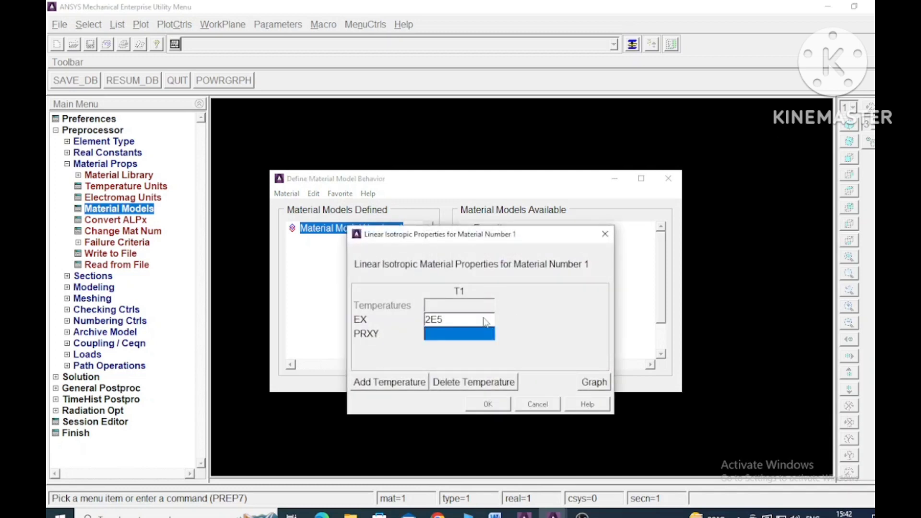
pyautogui.write('0.3')
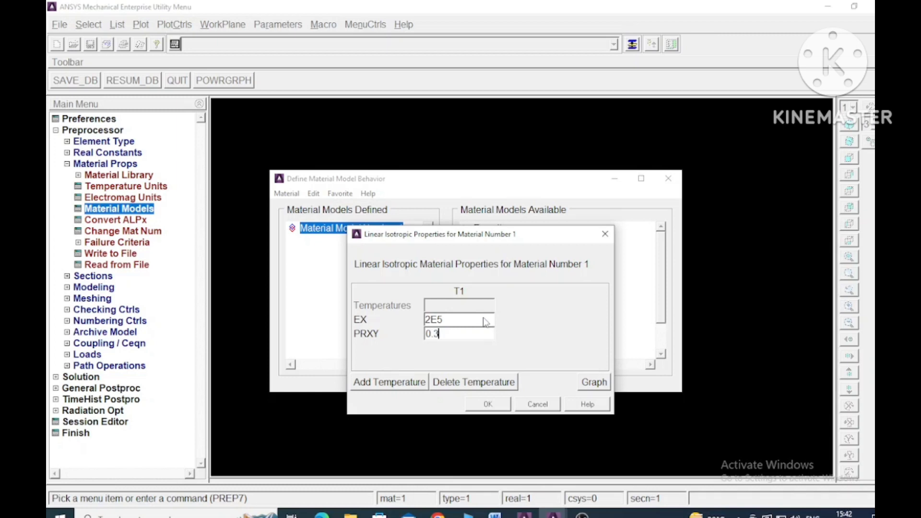
pyautogui.click(488, 403)
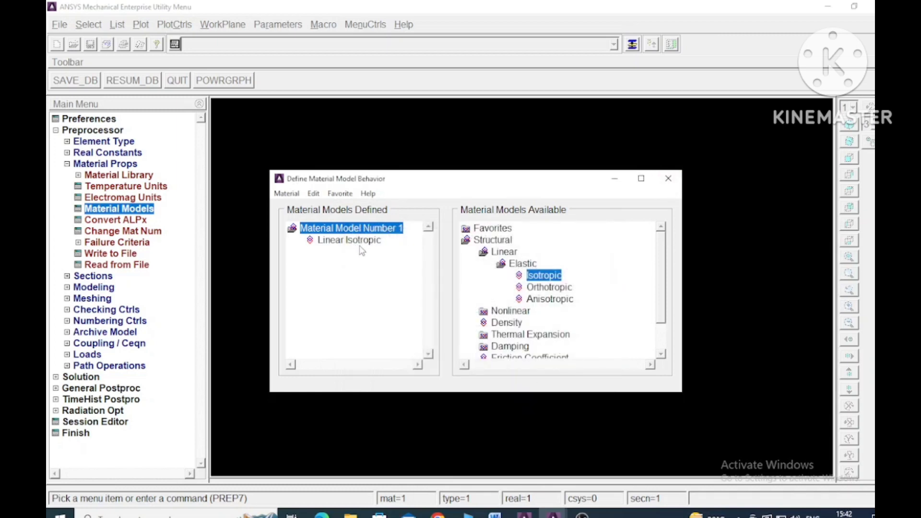
pyautogui.click(667, 188)
# Step: Add a link section with ID 1 and set its link area to 120, the cross-section given in the Word problem
pyautogui.click(67, 164)
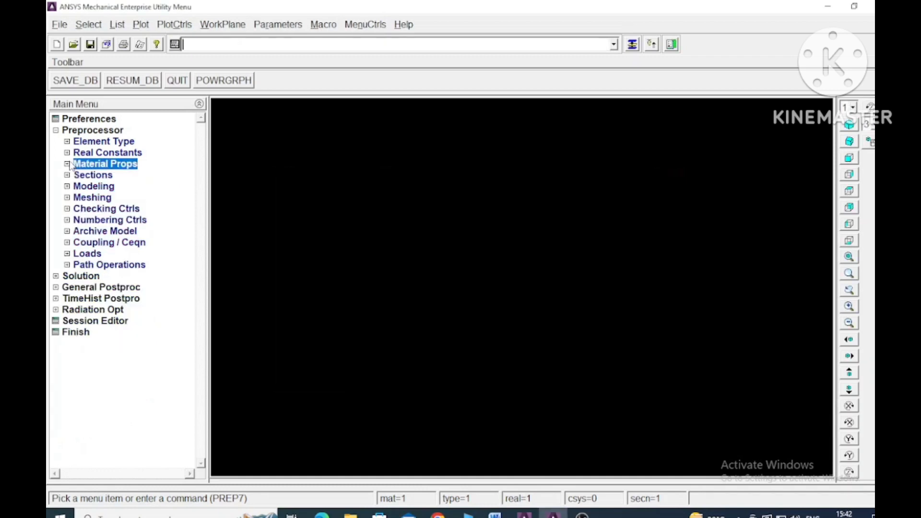
pyautogui.click(67, 176)
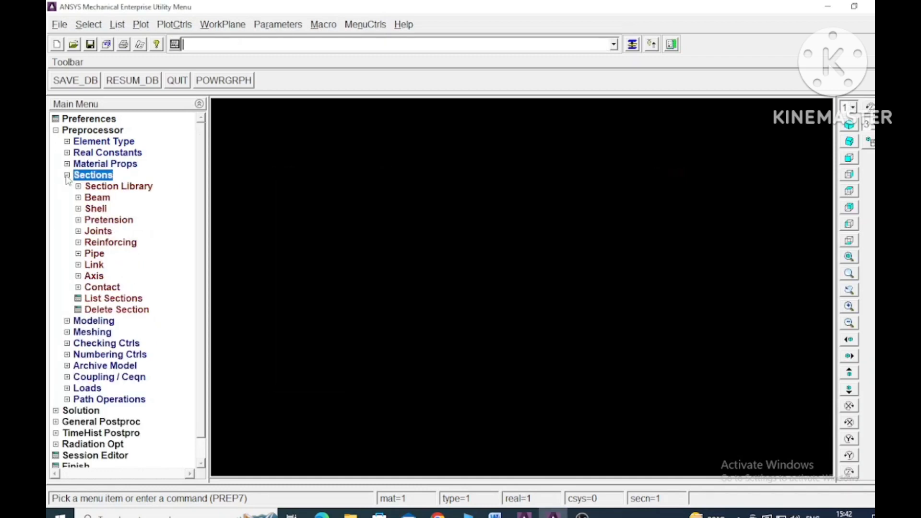
pyautogui.click(78, 264)
pyautogui.click(106, 276)
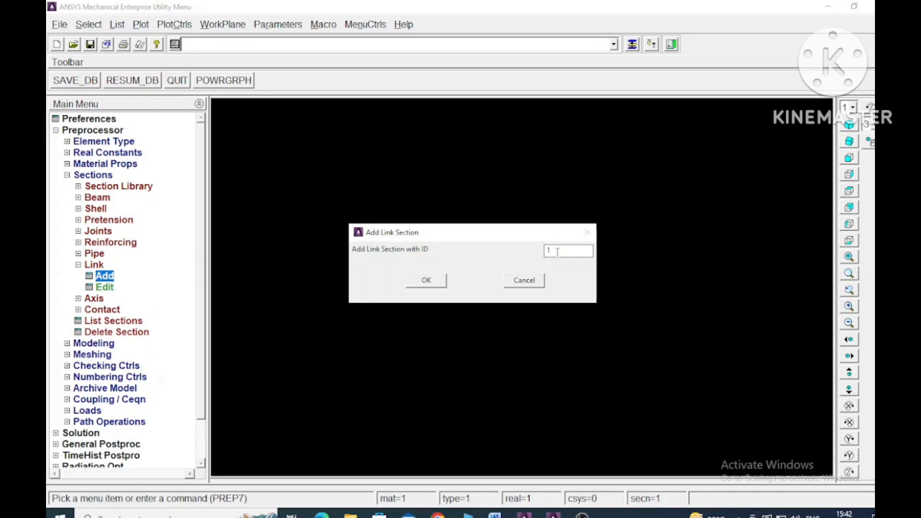
pyautogui.click(427, 281)
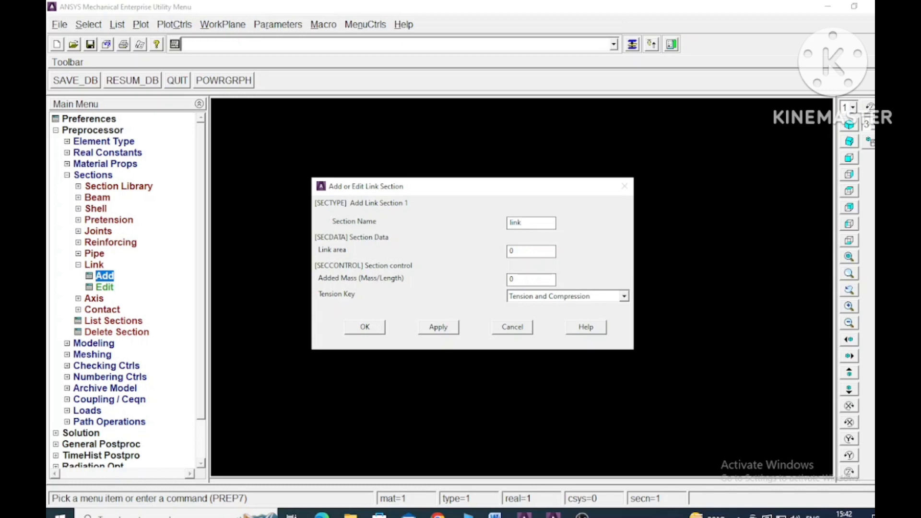
pyautogui.click(494, 515)
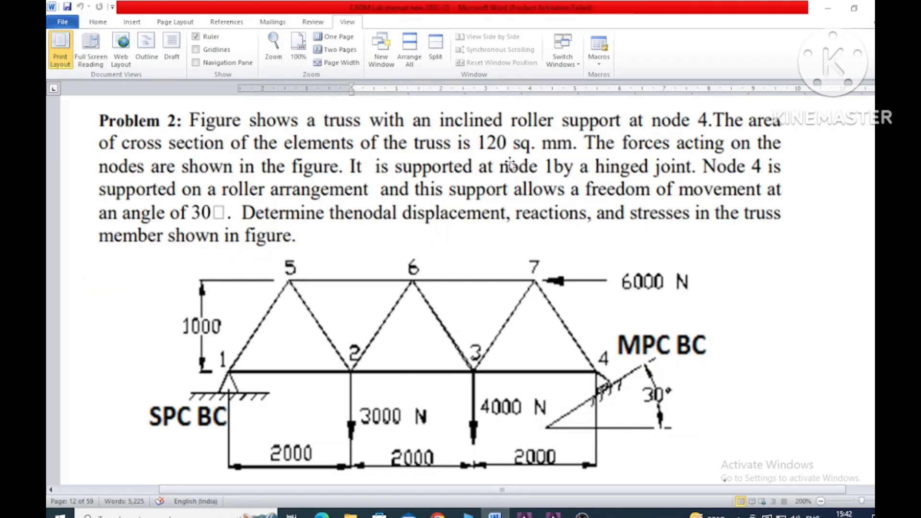
pyautogui.click(524, 515)
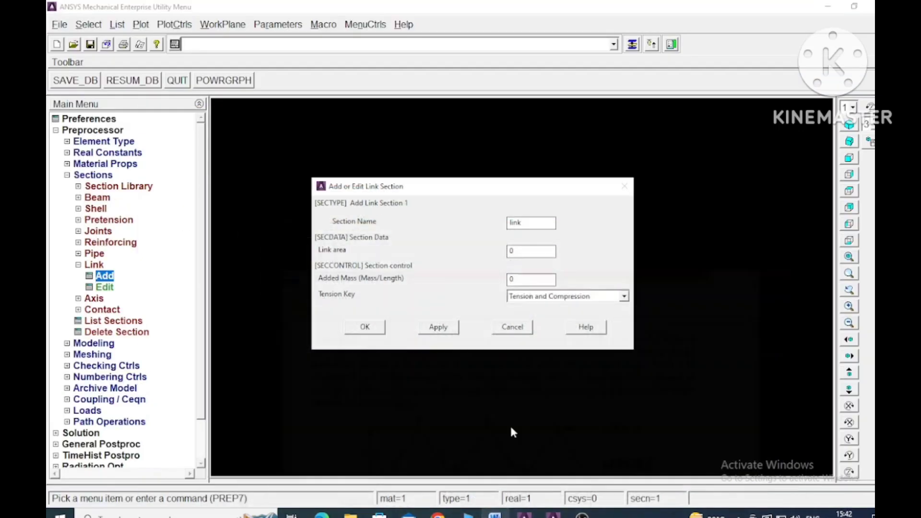
pyautogui.doubleClick(519, 247)
pyautogui.write('120')
pyautogui.click(366, 327)
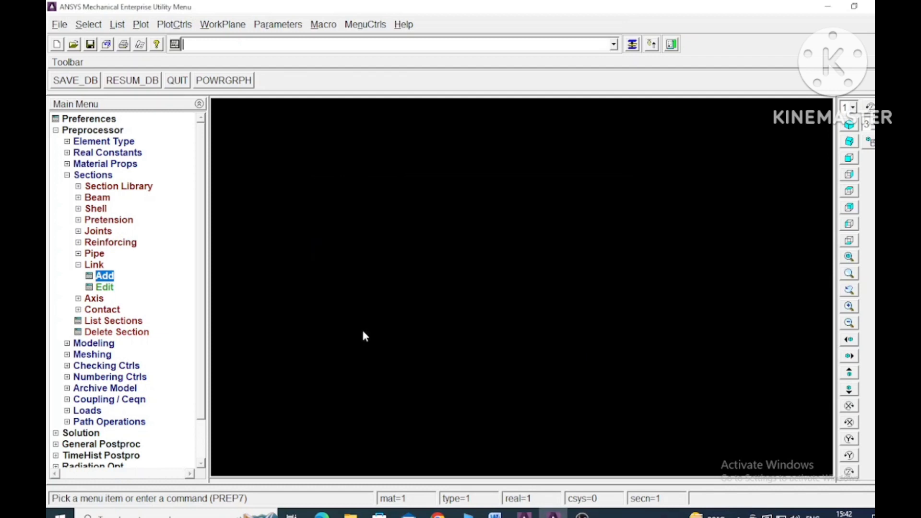
# Step: Create node 1 in the active coordinate system at X 0, Y 0, Z 0
pyautogui.click(67, 174)
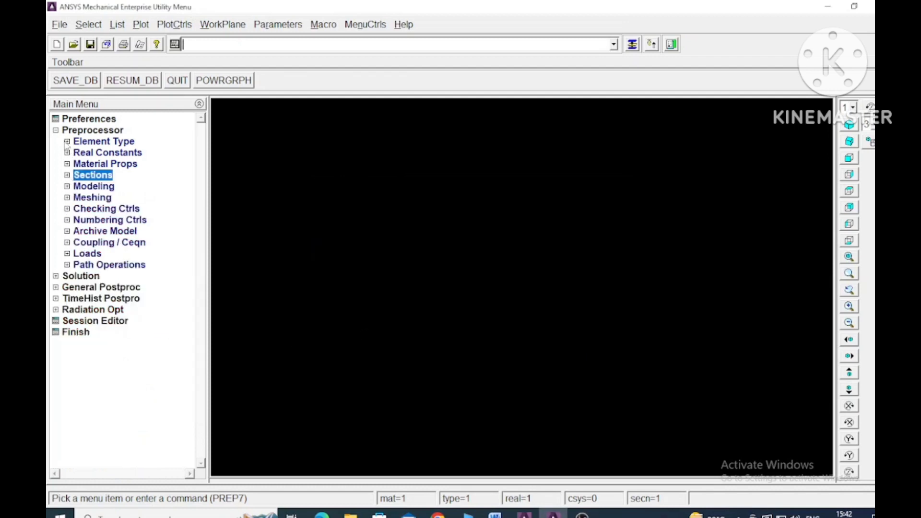
pyautogui.click(67, 187)
pyautogui.click(79, 197)
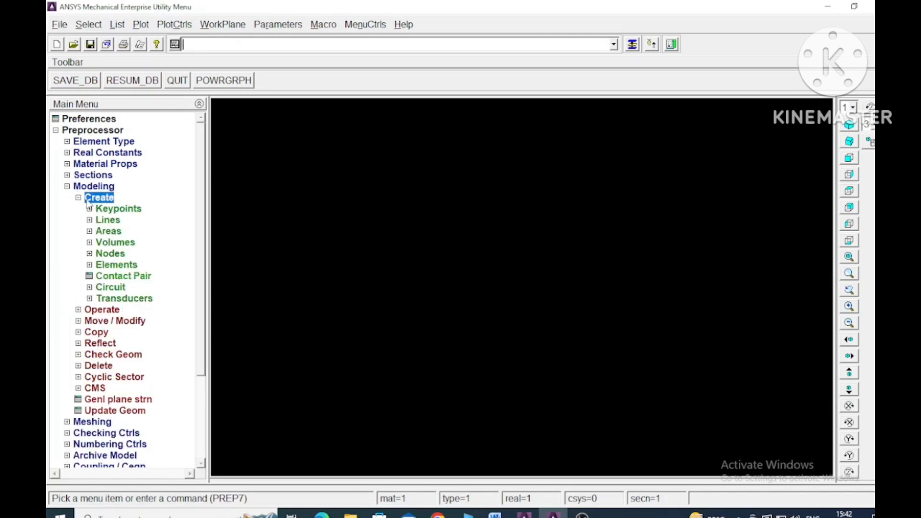
pyautogui.click(102, 254)
pyautogui.click(131, 276)
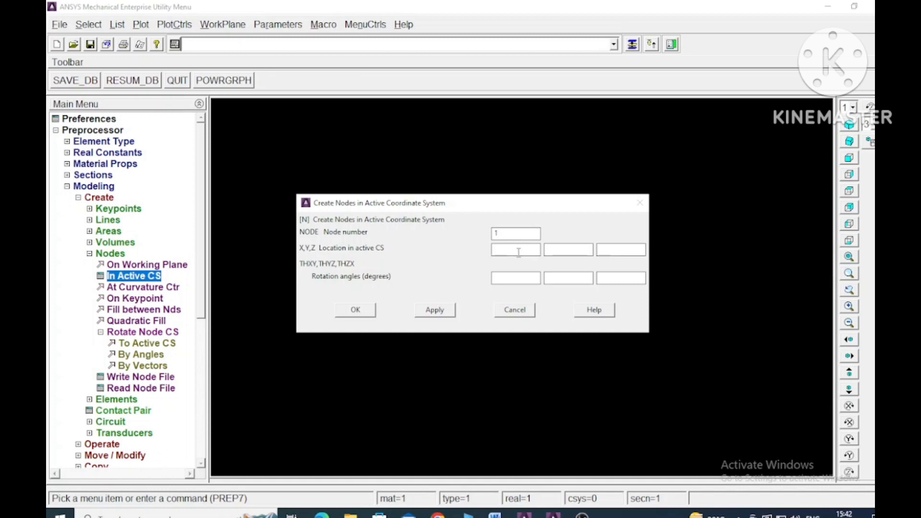
pyautogui.write('0')
pyautogui.press('Tab')
pyautogui.write('0')
pyautogui.press('Tab')
pyautogui.click(366, 308)
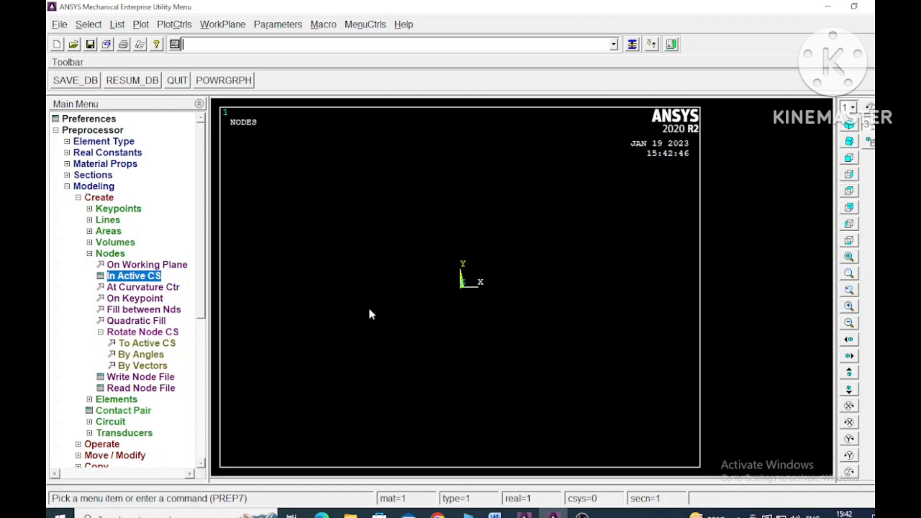
# Step: Create node 2 in the active coordinate system at X 2000, Y 0, Z 0, using the spacing in the Word figure
pyautogui.click(147, 277)
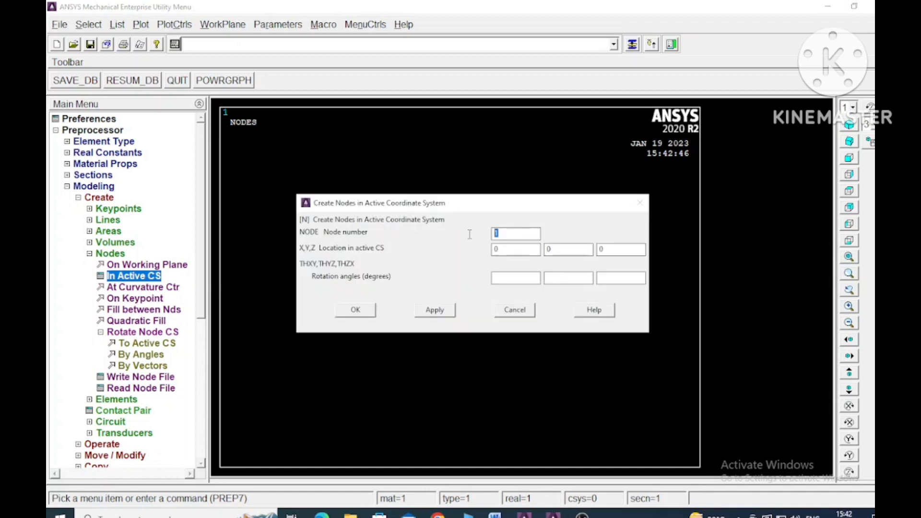
pyautogui.write('2')
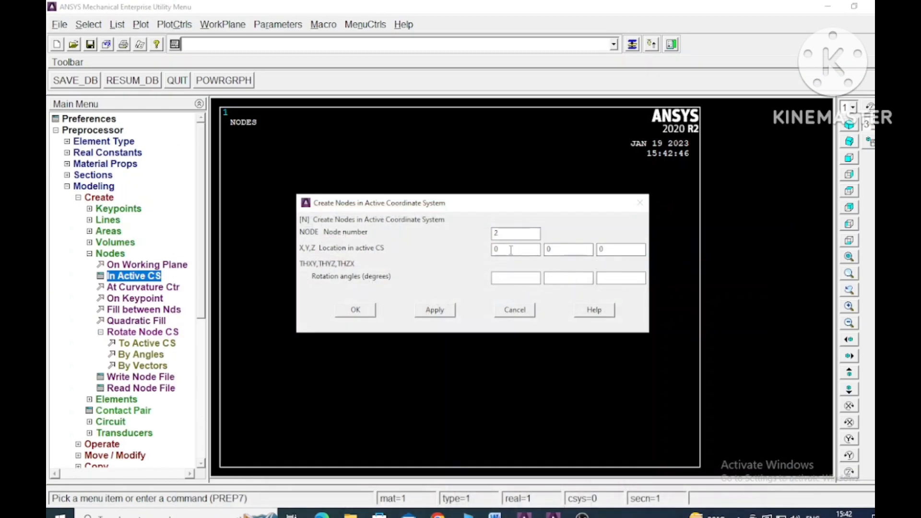
pyautogui.write('2000')
pyautogui.click(435, 309)
# Step: Create node 3 at X 4000, Y 0, Z 0, following the truss figure in Word
pyautogui.write('3')
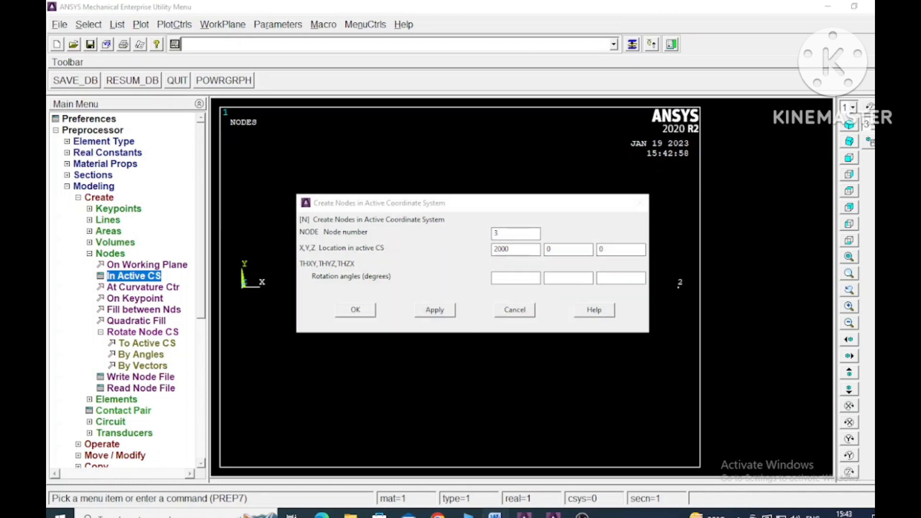
pyautogui.click(495, 514)
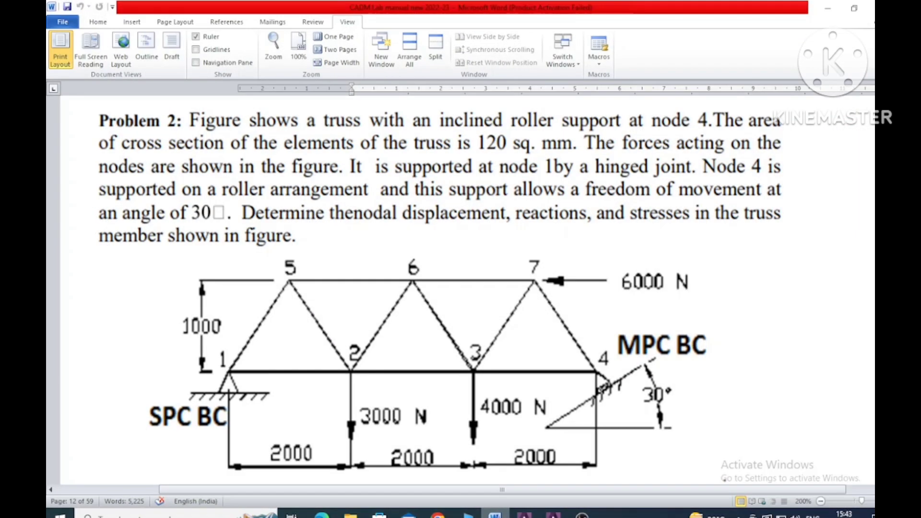
pyautogui.click(494, 514)
pyautogui.moveTo(515, 250); pyautogui.dragTo(459, 250)
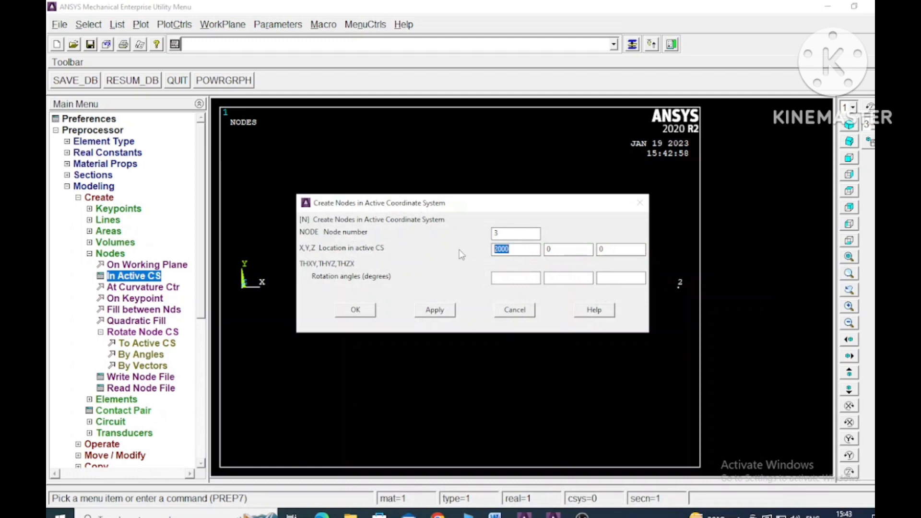
pyautogui.write('4')
pyautogui.click(436, 311)
# Step: Consult the Word truss figure and create node 4 at X 6000, Y 0, Z 0
pyautogui.click(494, 515)
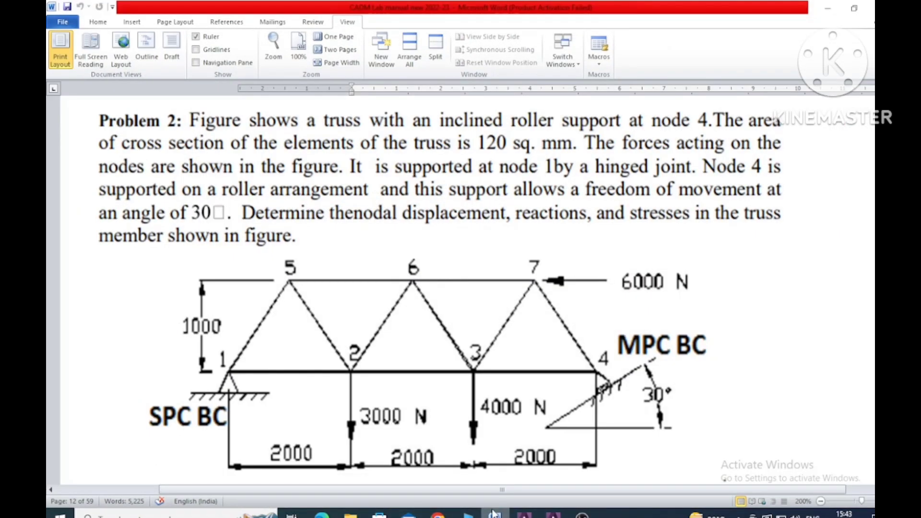
pyautogui.click(495, 515)
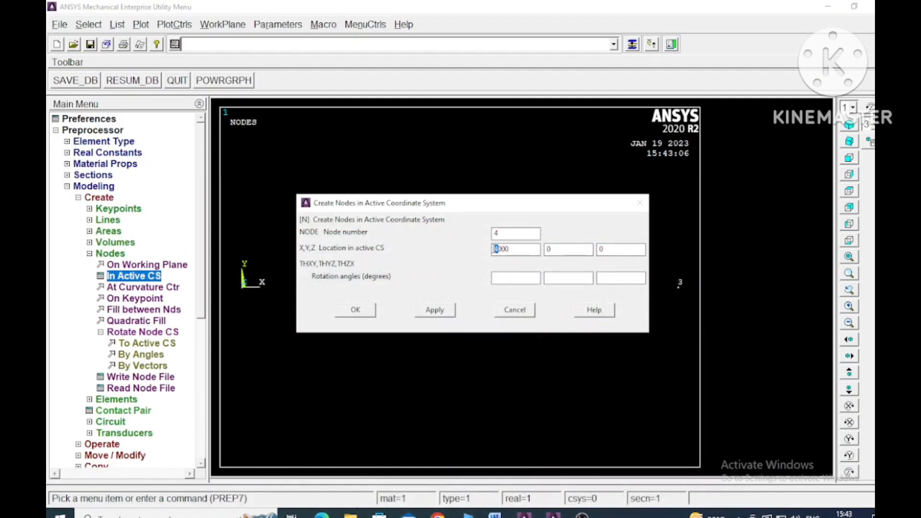
pyautogui.write('6')
pyautogui.click(434, 311)
# Step: Create node 5 at X 1000, Y 1000, Z 0, checking its location against the Word truss figure
pyautogui.moveTo(537, 233); pyautogui.dragTo(418, 232)
pyautogui.write('5')
pyautogui.click(494, 514)
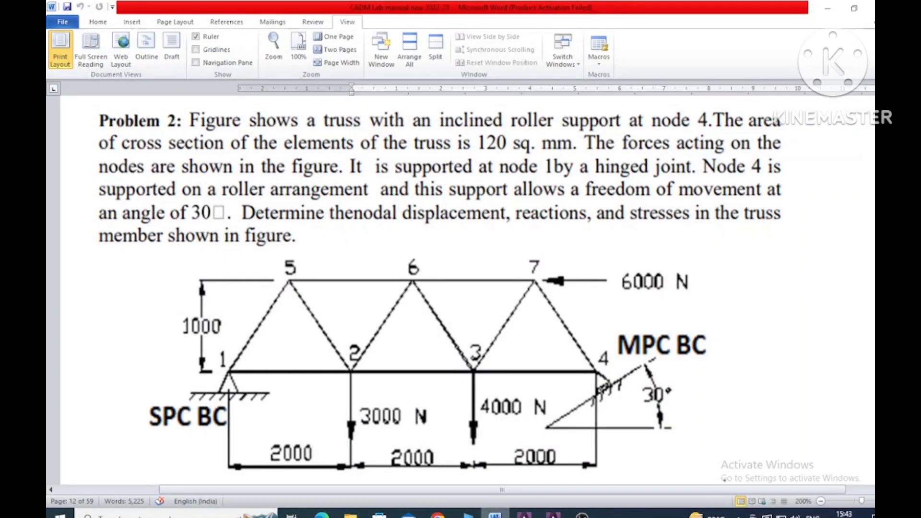
pyautogui.click(495, 515)
pyautogui.moveTo(514, 248); pyautogui.dragTo(465, 248)
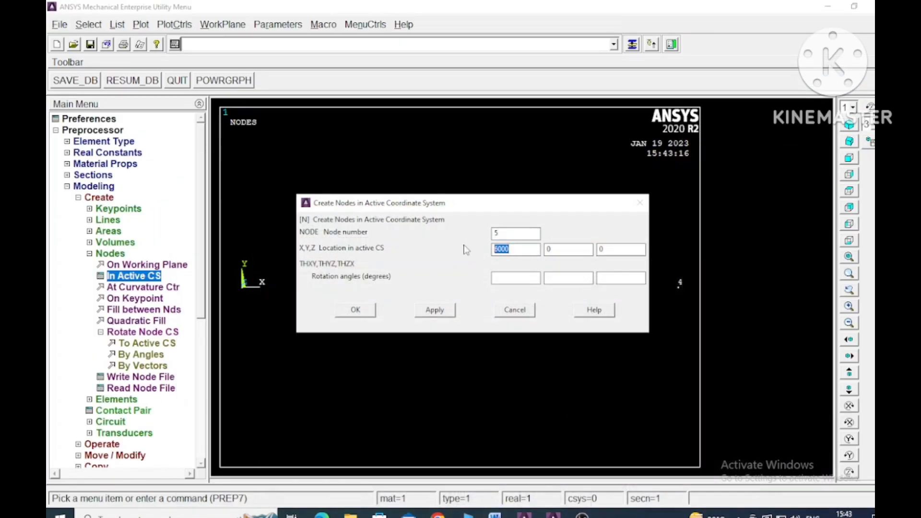
pyautogui.write('1000')
pyautogui.press('Tab')
pyautogui.write('0')
pyautogui.click(439, 311)
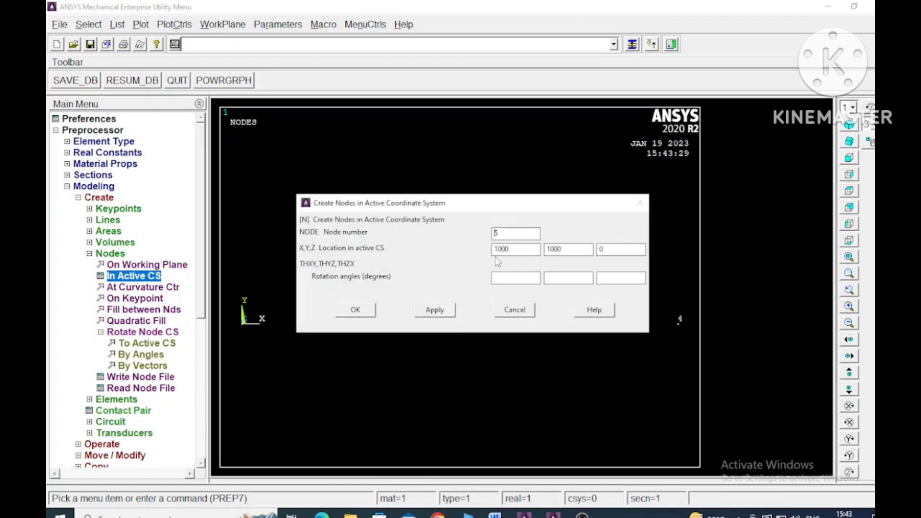
# Step: Create node 6 at X 3000, Y 1000, Z 0, consulting the Word figure for its position
pyautogui.moveTo(513, 233); pyautogui.dragTo(467, 235)
pyautogui.write('6')
pyautogui.click(495, 515)
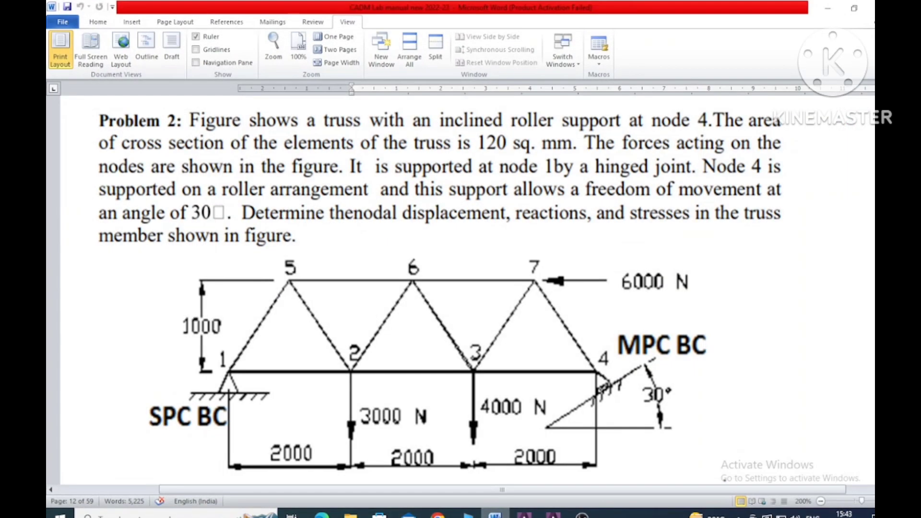
pyautogui.click(494, 514)
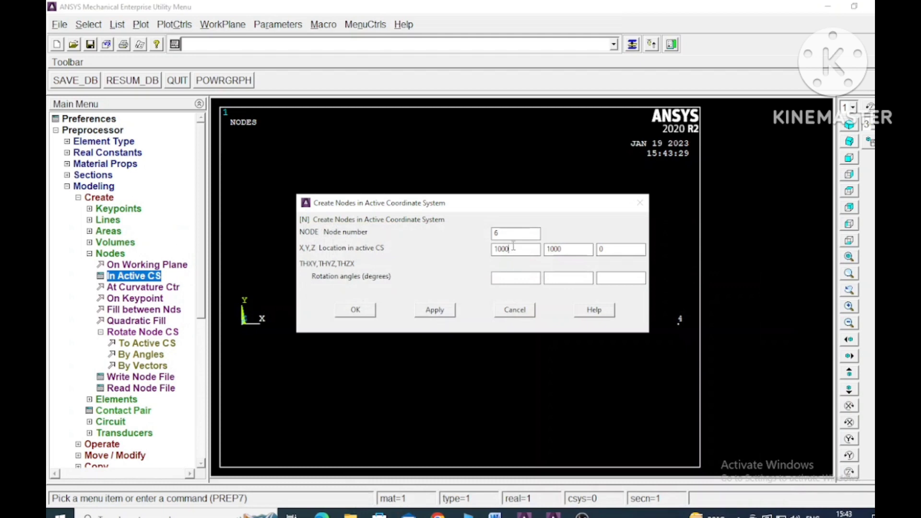
pyautogui.moveTo(513, 248); pyautogui.dragTo(476, 248)
pyautogui.write('3000')
pyautogui.click(435, 309)
# Step: Create node 7 at X 5000, Y 1000, Z 0 and finish node creation
pyautogui.click(494, 515)
pyautogui.write('5')
pyautogui.click(434, 311)
pyautogui.click(357, 311)
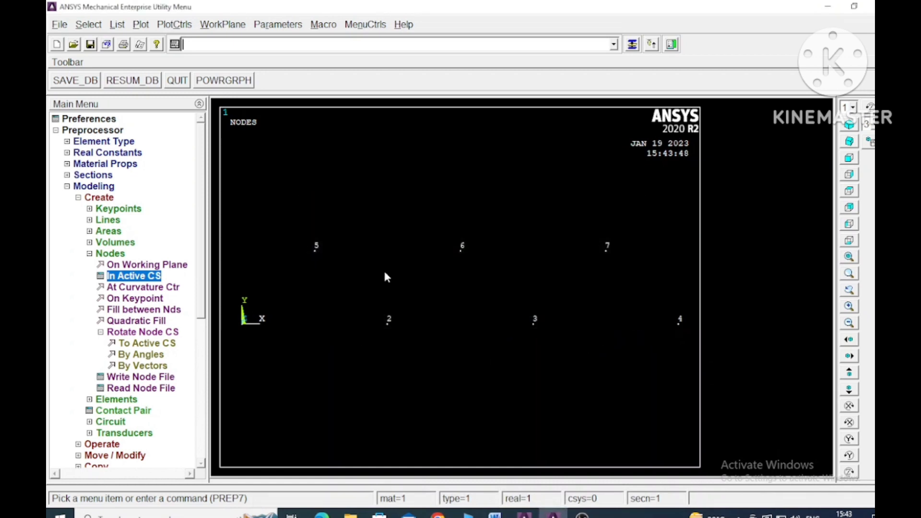
# Step: Create the three bottom chord elements through nodes 1-2, 2-3 and 3-4 with automatic numbering
pyautogui.click(89, 254)
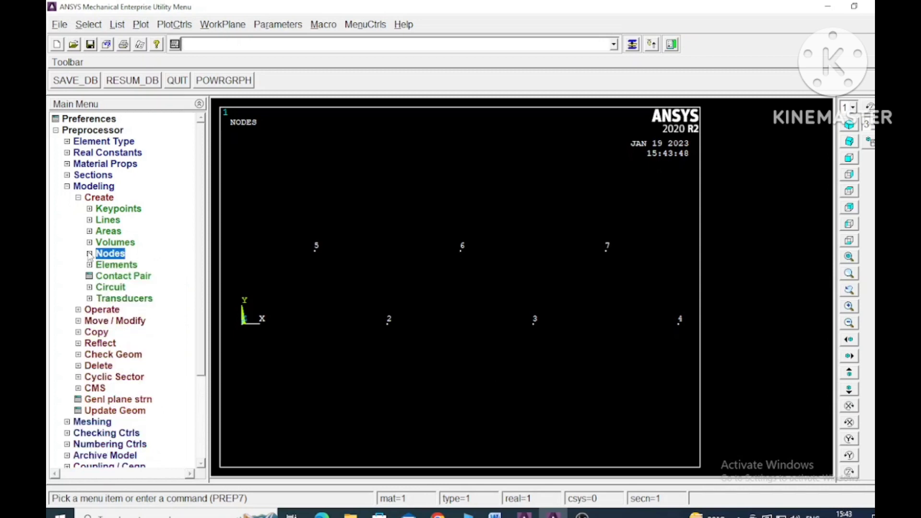
pyautogui.click(90, 264)
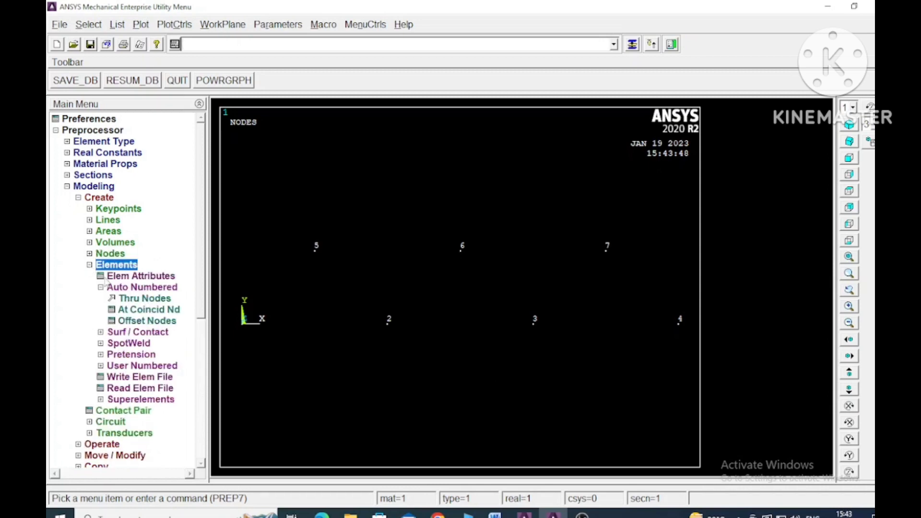
pyautogui.click(144, 297)
pyautogui.click(253, 323)
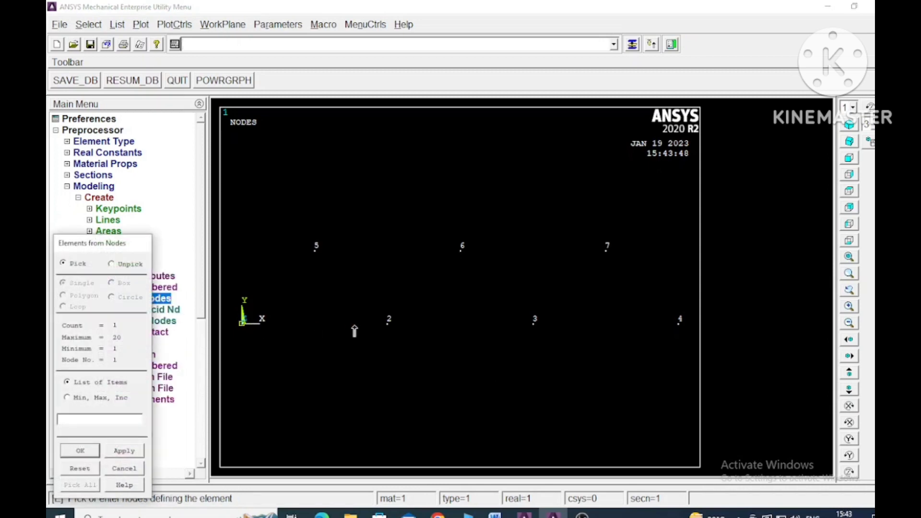
pyautogui.click(364, 331)
pyautogui.click(139, 453)
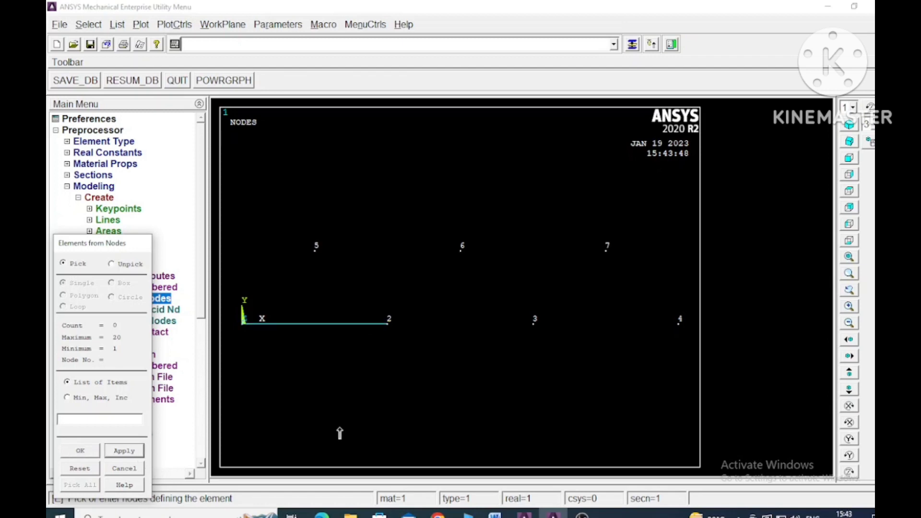
pyautogui.click(394, 330)
pyautogui.click(532, 324)
pyautogui.click(143, 452)
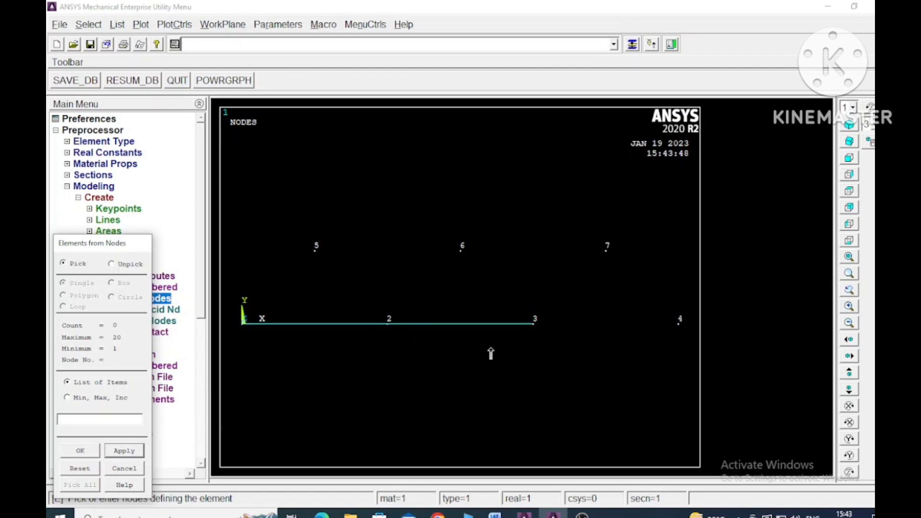
pyautogui.click(669, 325)
pyautogui.click(139, 451)
# Step: Create the two diagonal elements joining nodes 1-5 and 5-2
pyautogui.click(242, 322)
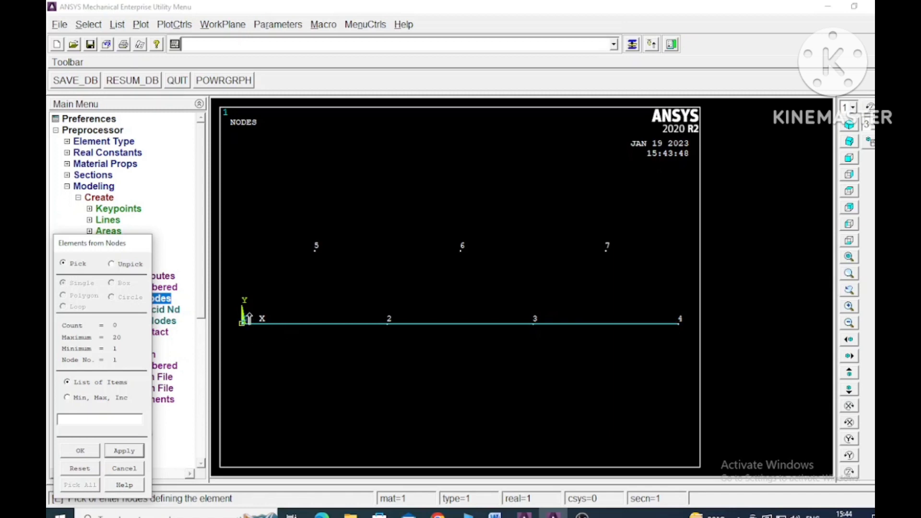
pyautogui.click(314, 249)
pyautogui.click(134, 453)
pyautogui.click(320, 253)
pyautogui.click(390, 322)
pyautogui.click(125, 451)
# Step: Create the two diagonal elements joining nodes 2-6 and 6-3
pyautogui.click(388, 321)
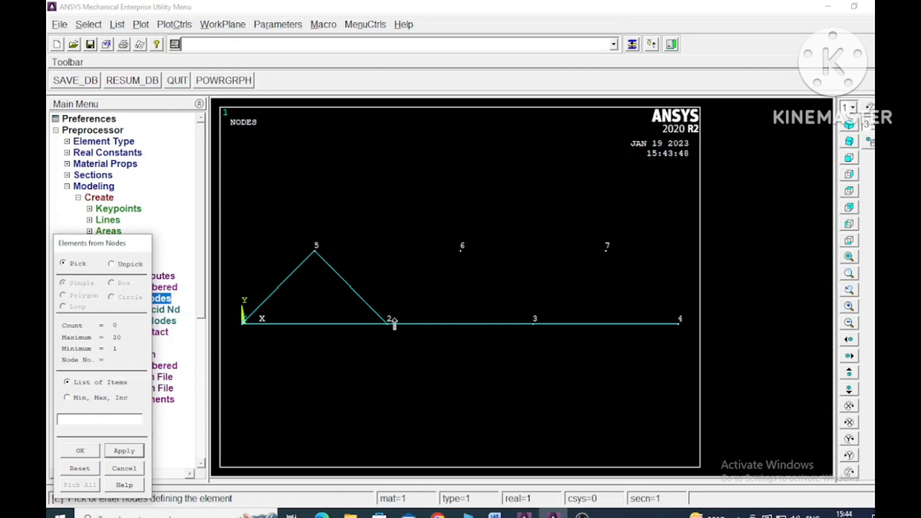
pyautogui.click(461, 249)
pyautogui.click(125, 451)
pyautogui.click(460, 250)
pyautogui.click(532, 323)
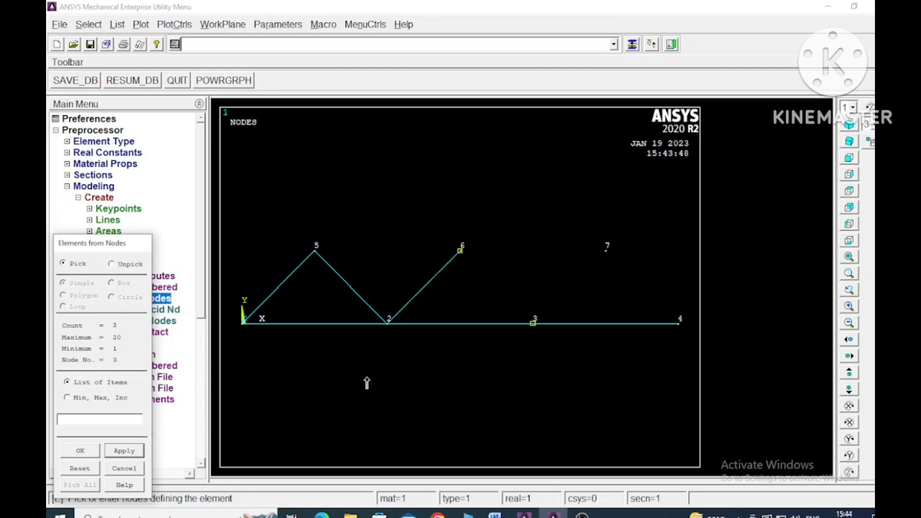
pyautogui.click(124, 451)
# Step: Create the two diagonal elements joining nodes 3-7 and 7-4
pyautogui.click(532, 322)
pyautogui.click(607, 250)
pyautogui.click(125, 451)
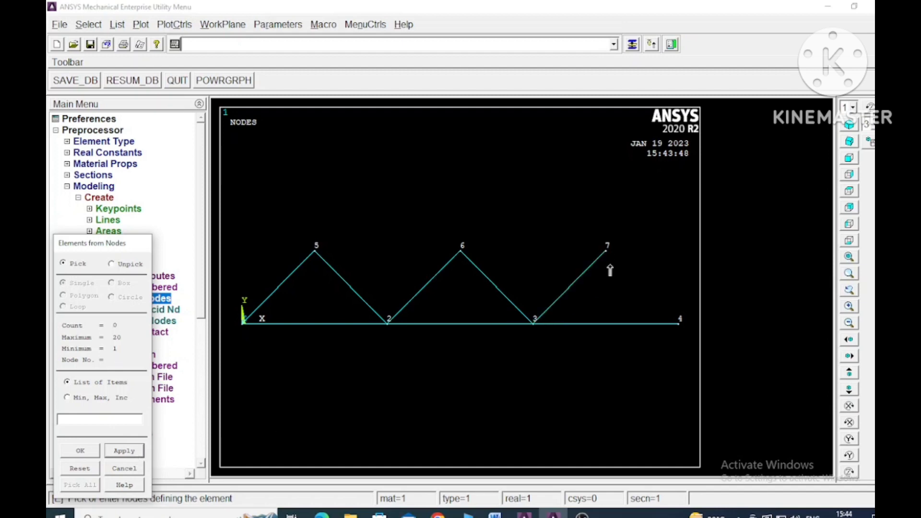
pyautogui.click(677, 322)
pyautogui.click(138, 453)
# Step: Create the top chord elements joining nodes 5-6 and 6-7, and finish element creation
pyautogui.click(314, 250)
pyautogui.click(461, 250)
pyautogui.click(126, 451)
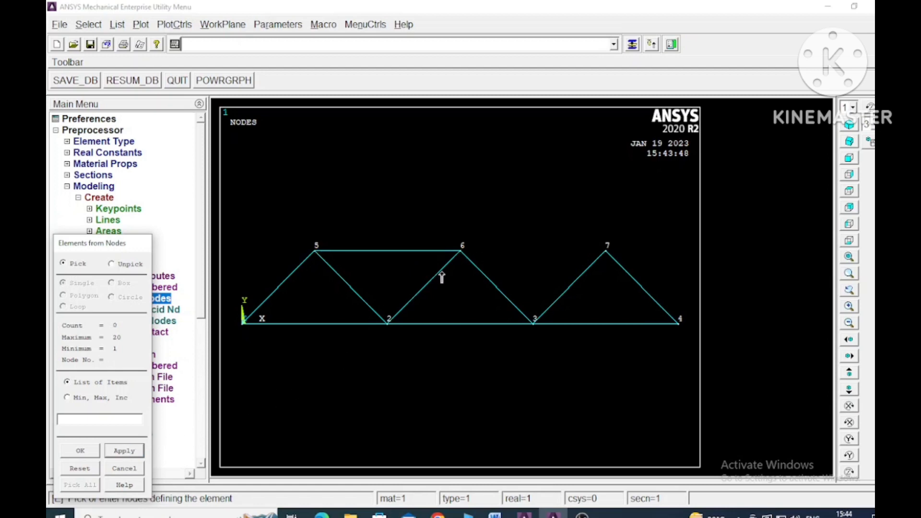
pyautogui.click(461, 250)
pyautogui.click(606, 250)
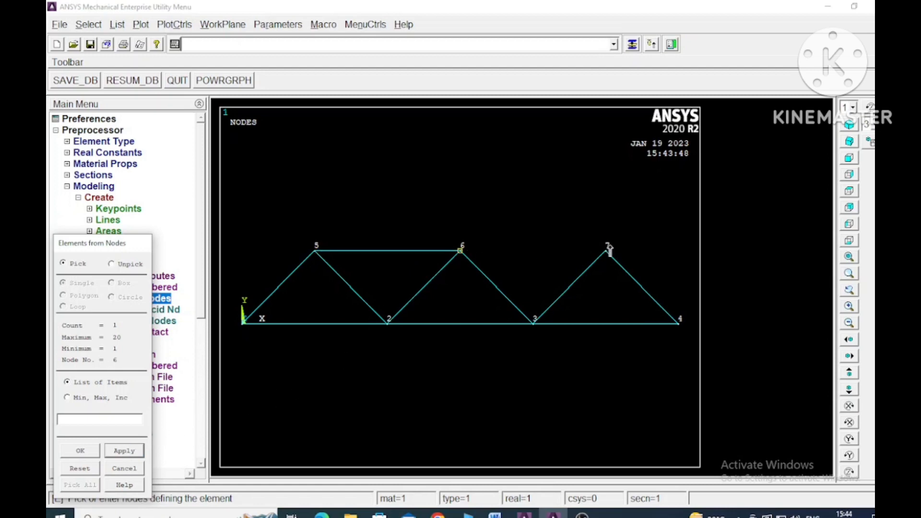
pyautogui.click(125, 451)
pyautogui.click(81, 451)
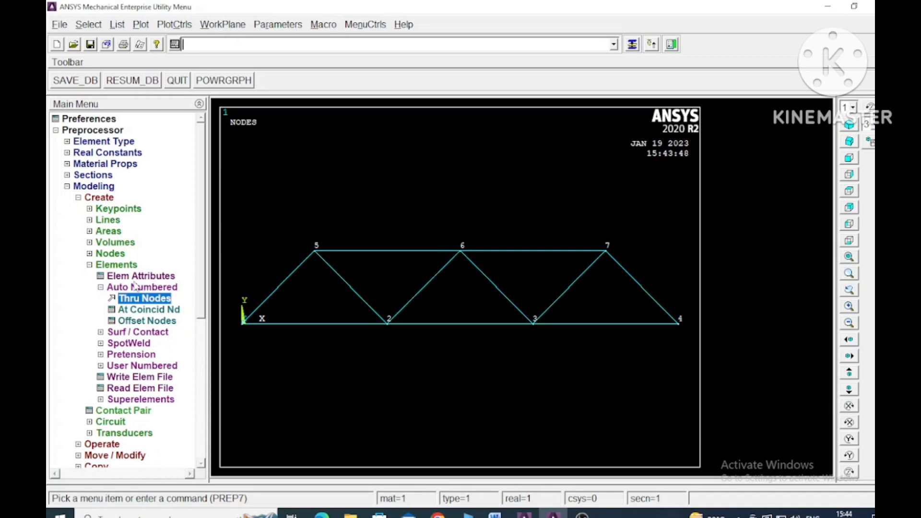
pyautogui.click(90, 265)
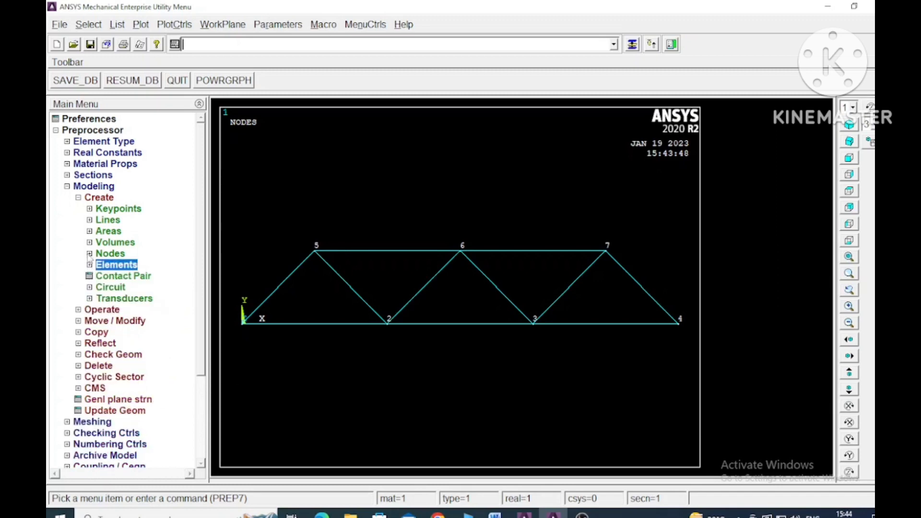
pyautogui.click(68, 187)
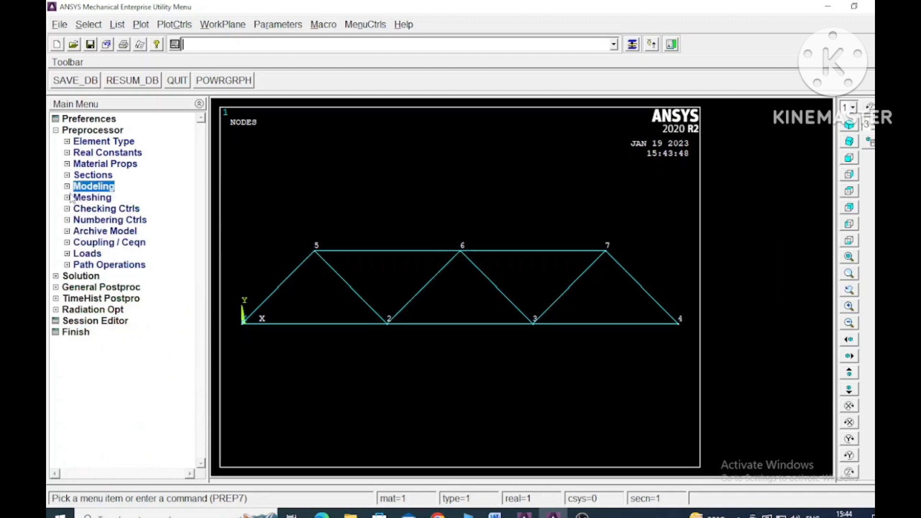
pyautogui.click(67, 187)
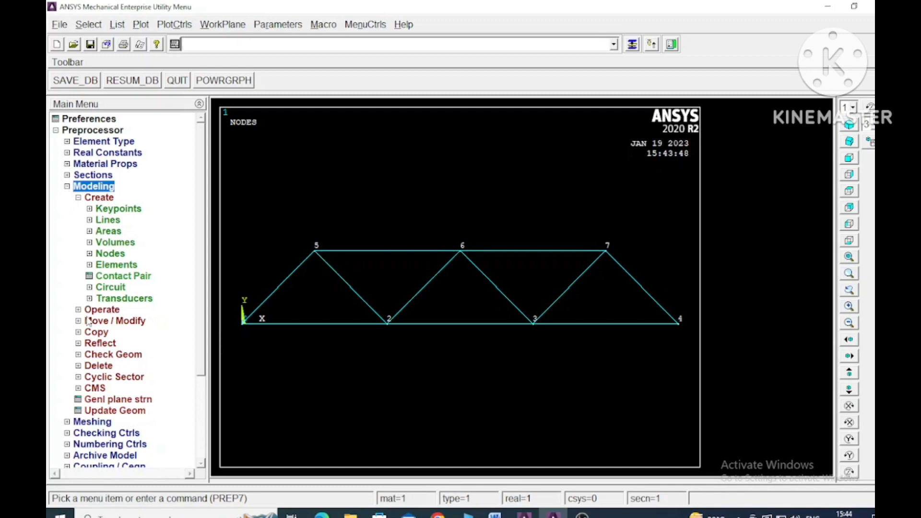
pyautogui.click(78, 310)
pyautogui.click(78, 209)
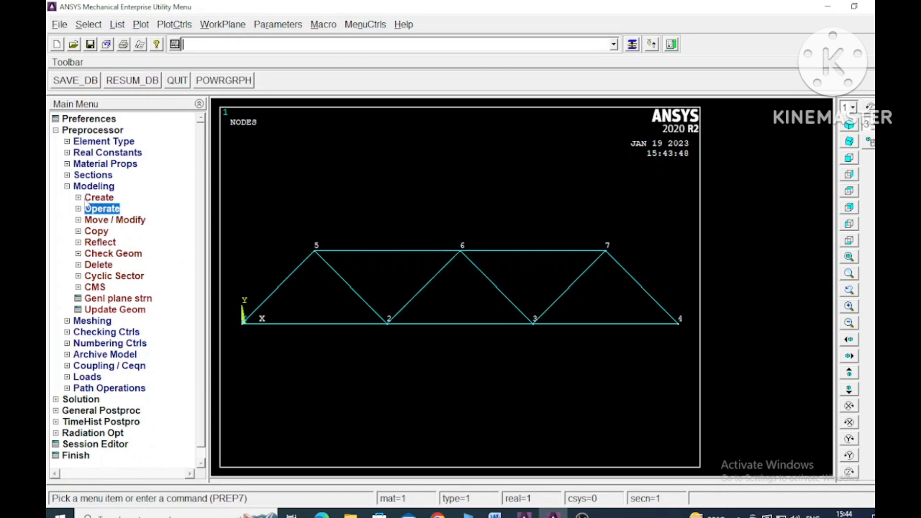
pyautogui.click(79, 198)
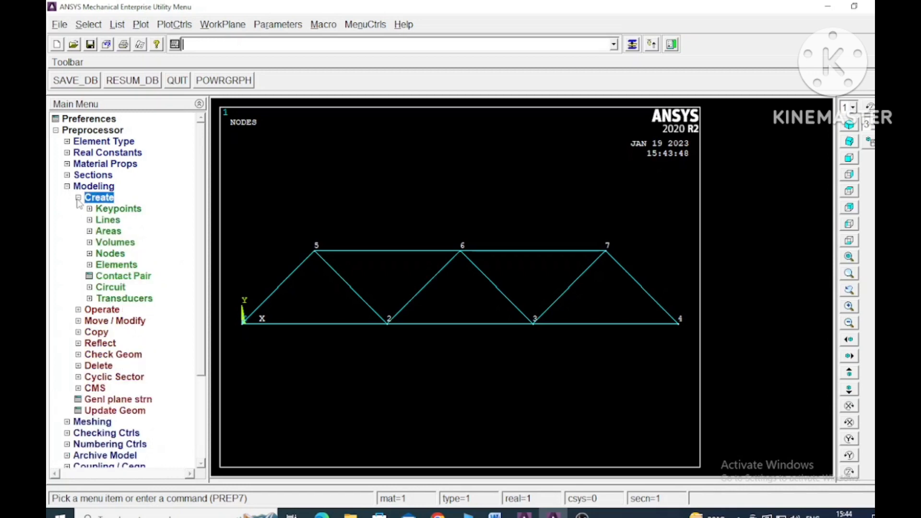
pyautogui.click(78, 198)
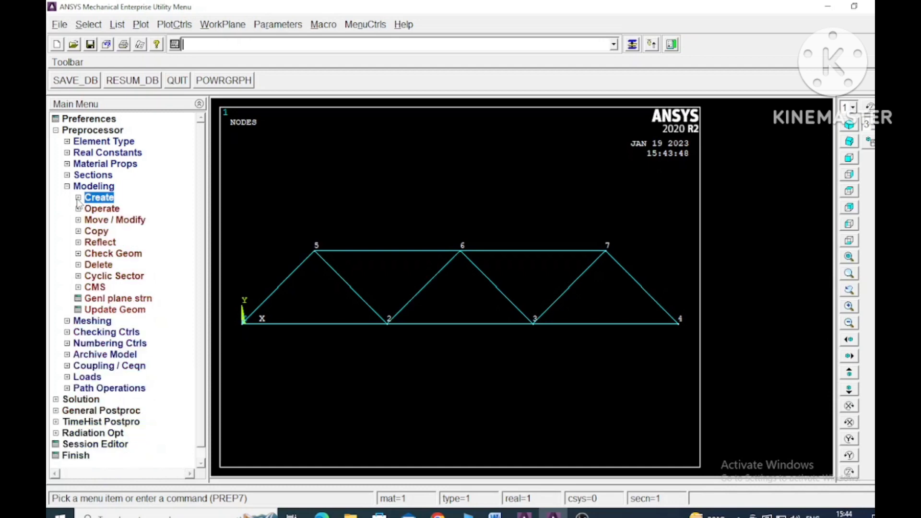
# Step: Apply a constant FY force of -3000 at node 2 of the truss's bottom chord
pyautogui.click(67, 376)
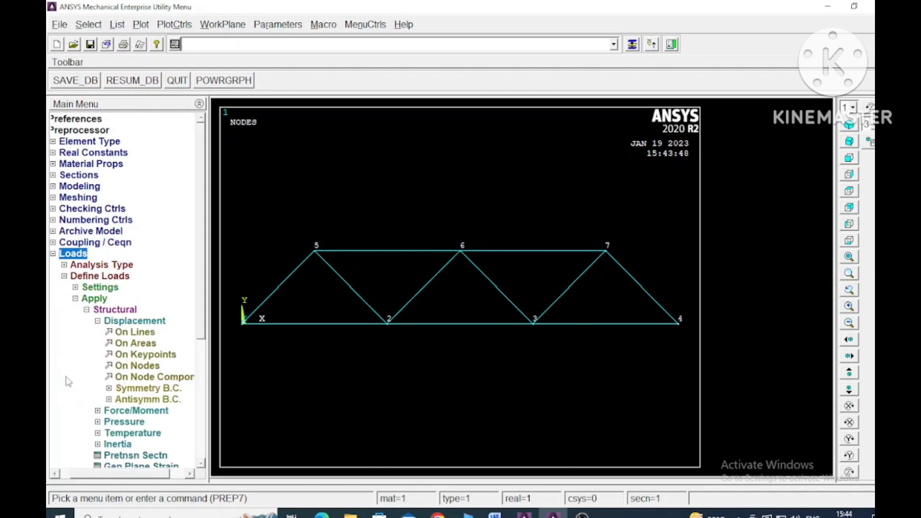
pyautogui.scroll(-3, 201, 347)
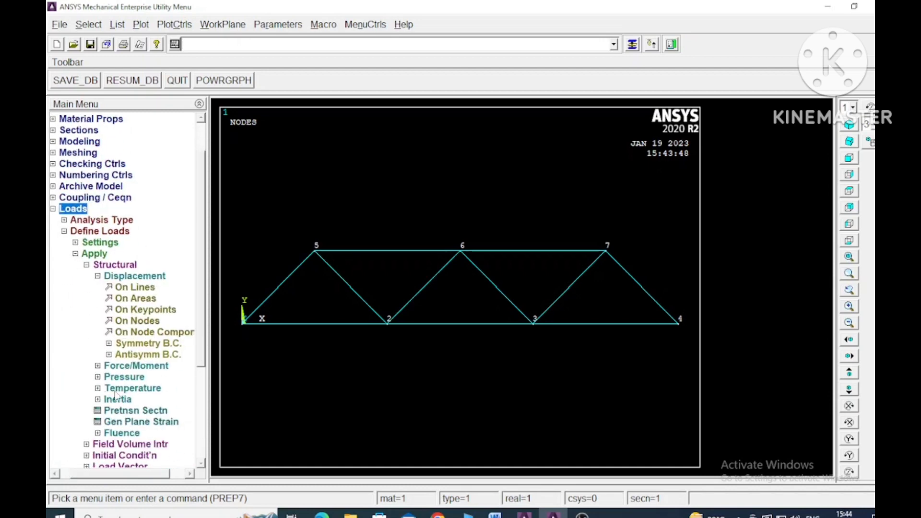
pyautogui.click(98, 366)
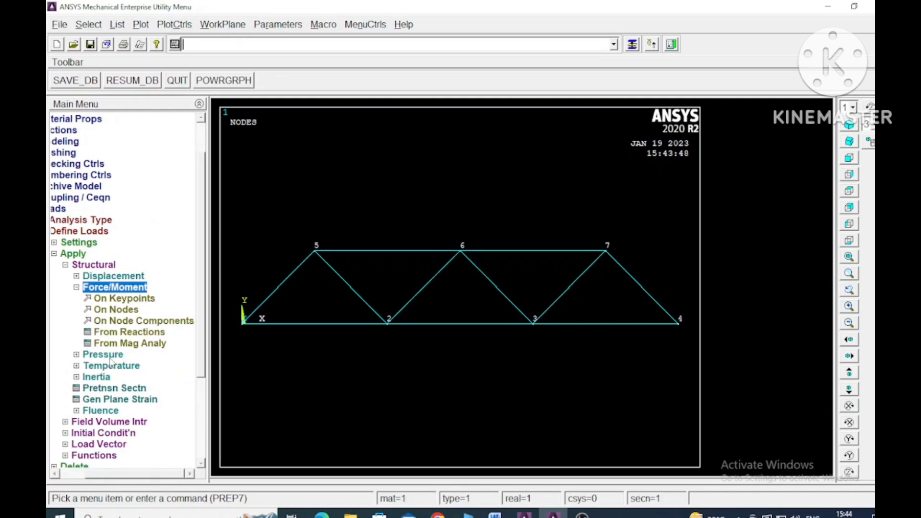
pyautogui.click(495, 514)
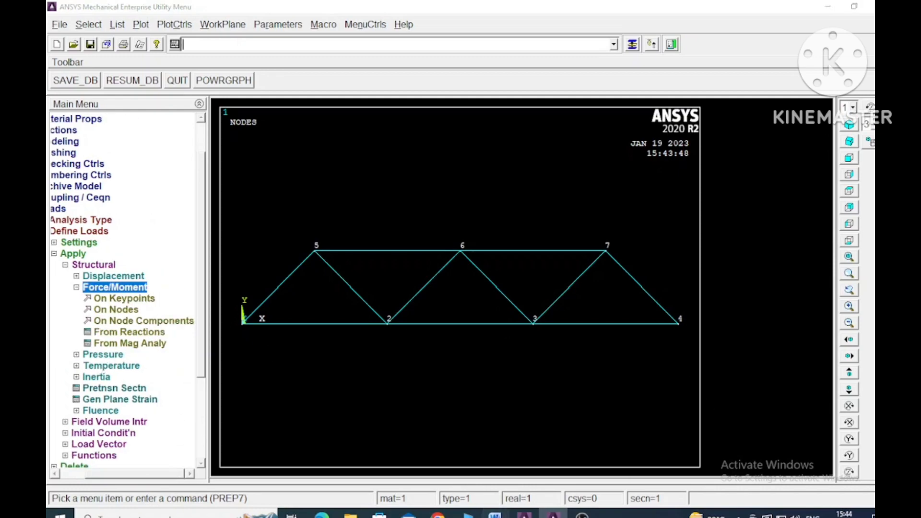
pyautogui.click(494, 514)
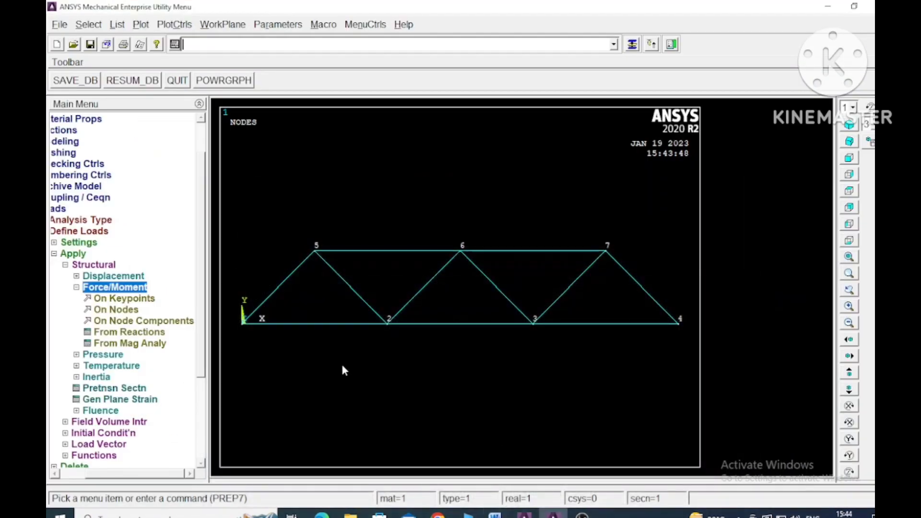
pyautogui.click(128, 311)
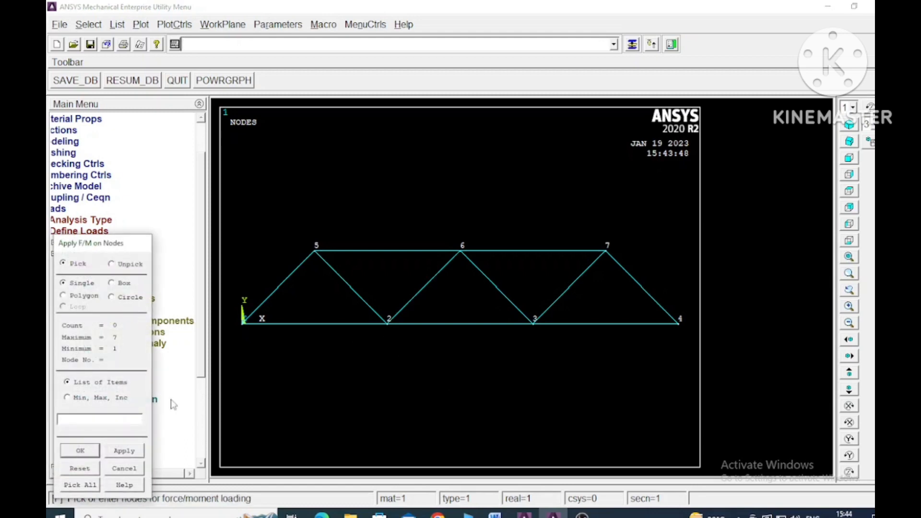
pyautogui.click(134, 451)
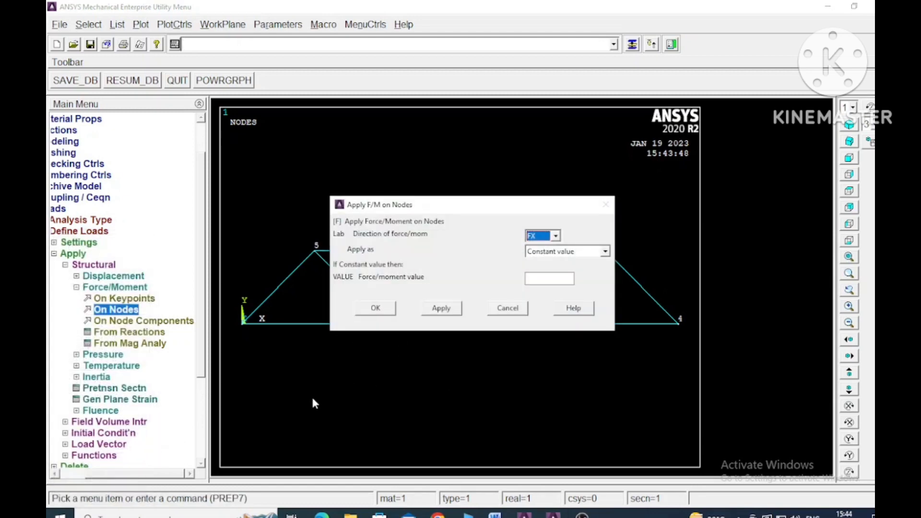
pyautogui.click(555, 235)
pyautogui.click(545, 253)
pyautogui.click(540, 279)
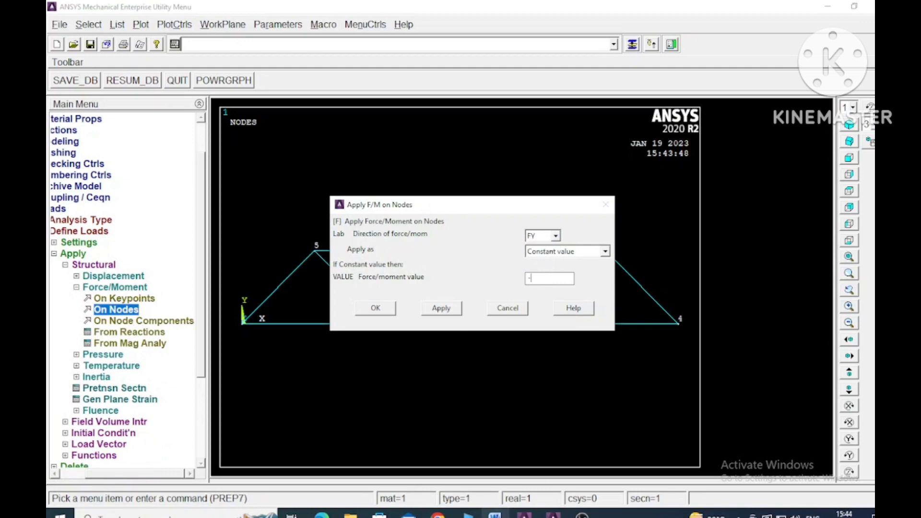
pyautogui.click(495, 516)
pyautogui.click(494, 516)
pyautogui.click(441, 308)
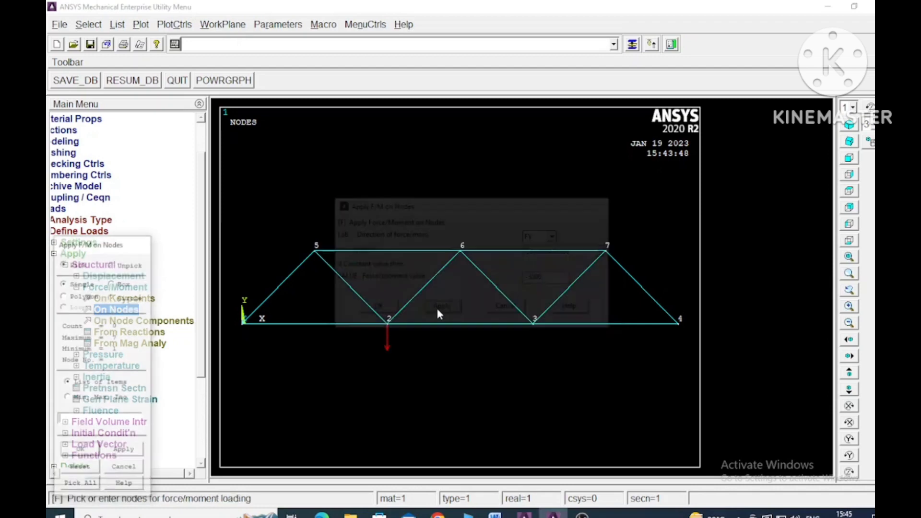
# Step: Apply a constant FY force of -4000 at node 3 of the bottom chord
pyautogui.click(532, 323)
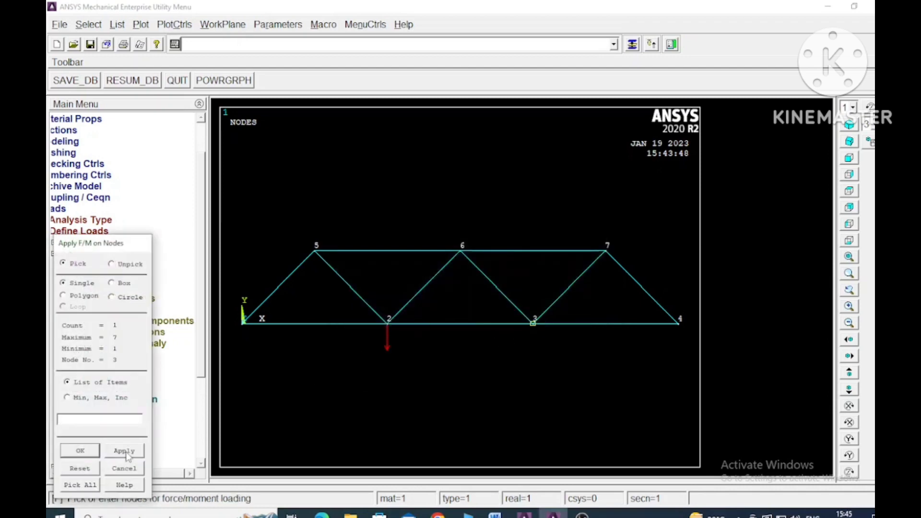
pyautogui.click(80, 451)
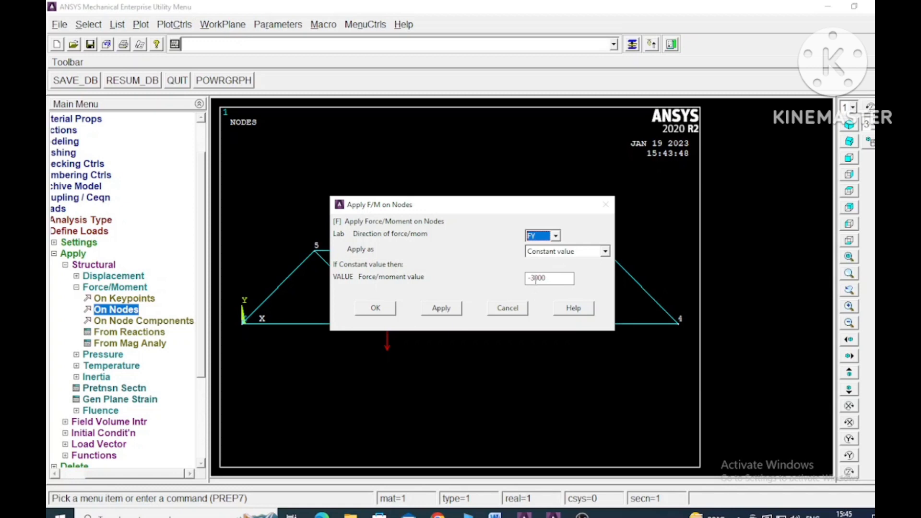
pyautogui.moveTo(535, 278); pyautogui.dragTo(528, 278)
pyautogui.click(448, 309)
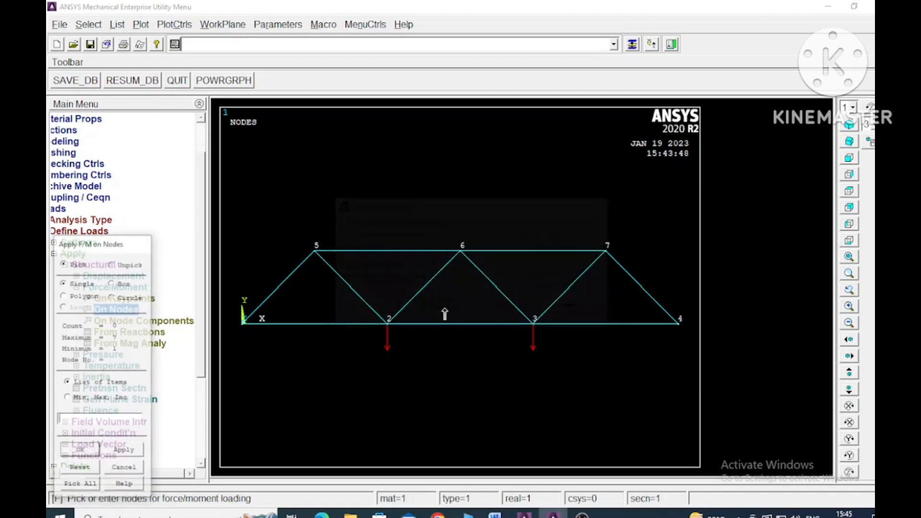
# Step: Apply a constant negative FX force at node 7 of the top chord and finish applying forces
pyautogui.click(605, 251)
pyautogui.click(80, 451)
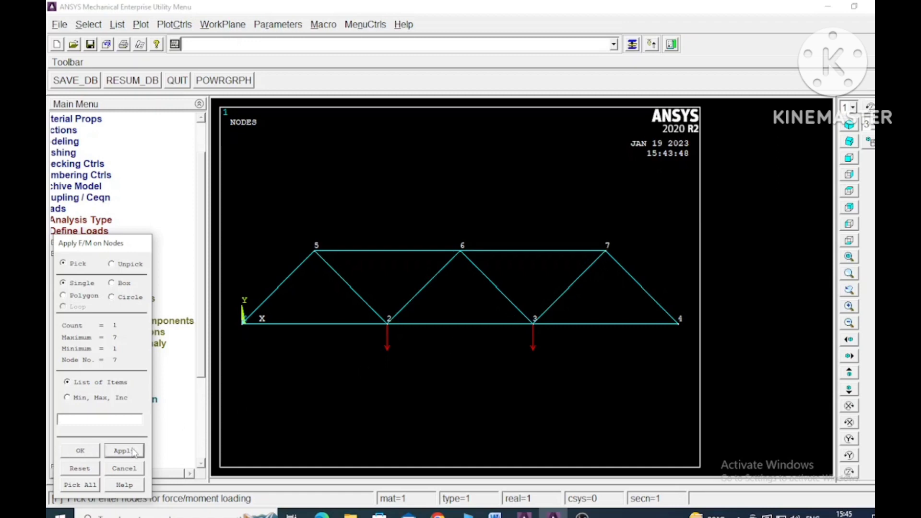
pyautogui.click(555, 235)
pyautogui.click(542, 244)
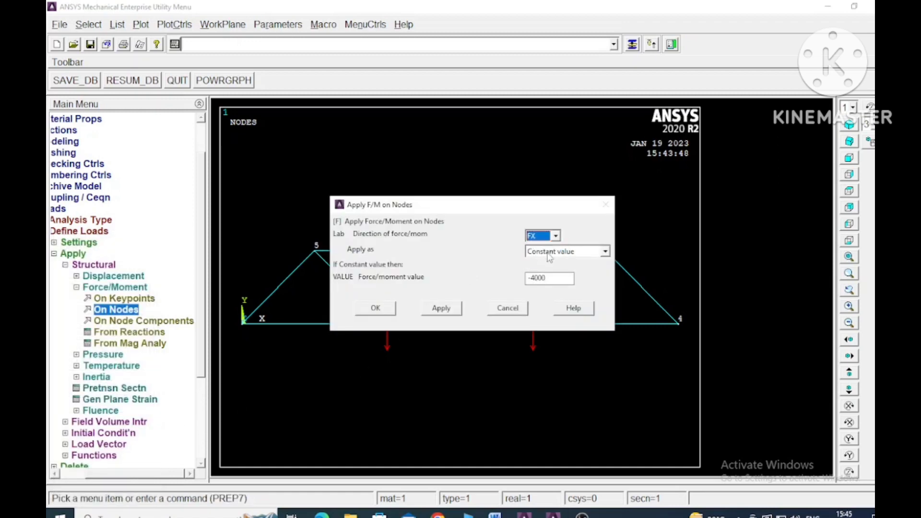
pyautogui.click(532, 278)
pyautogui.click(440, 307)
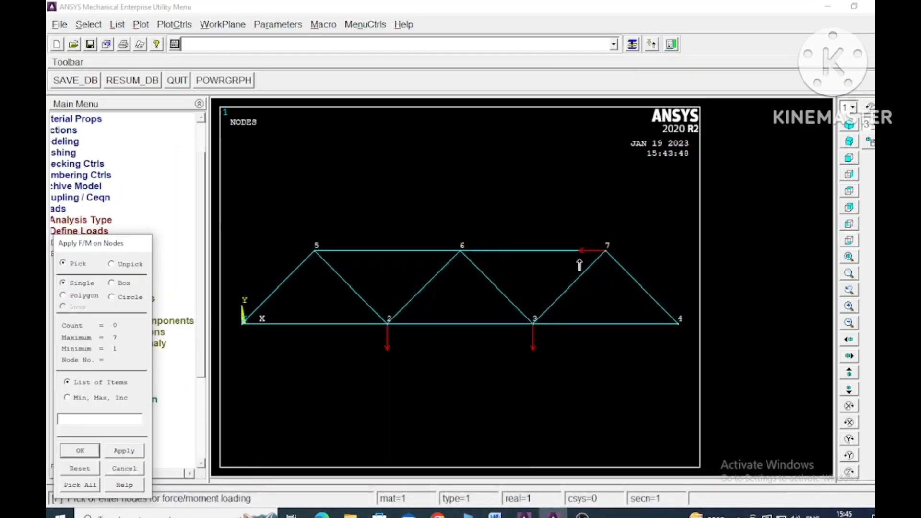
pyautogui.click(80, 451)
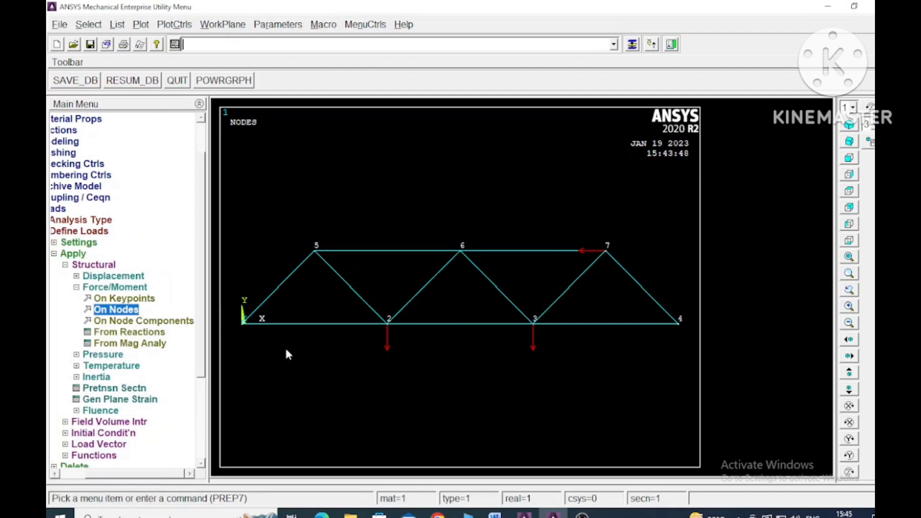
# Step: Constrain all degrees of freedom at node 1 to form the pinned support
pyautogui.click(77, 277)
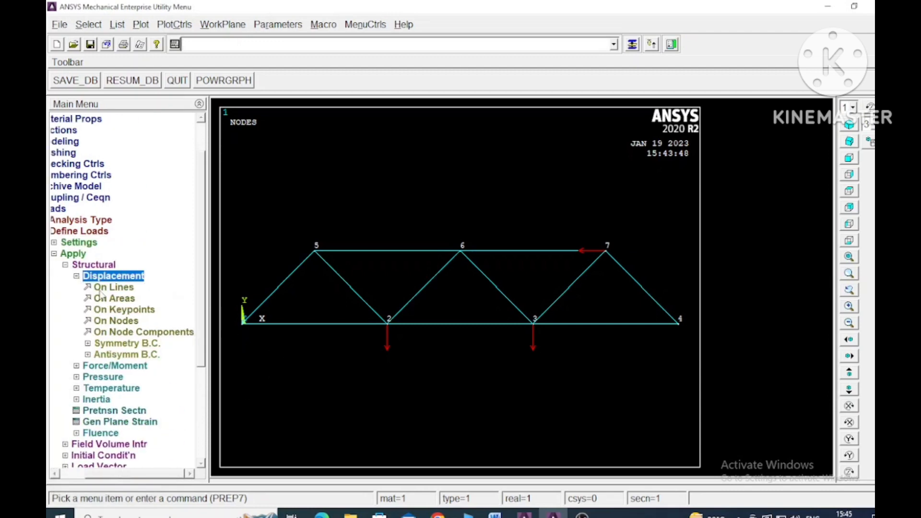
pyautogui.click(126, 321)
pyautogui.click(243, 322)
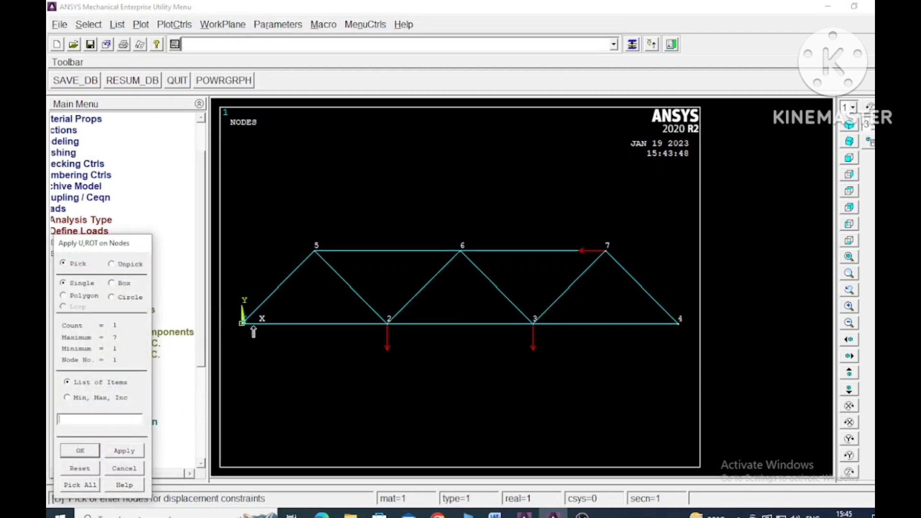
pyautogui.click(129, 455)
pyautogui.click(551, 219)
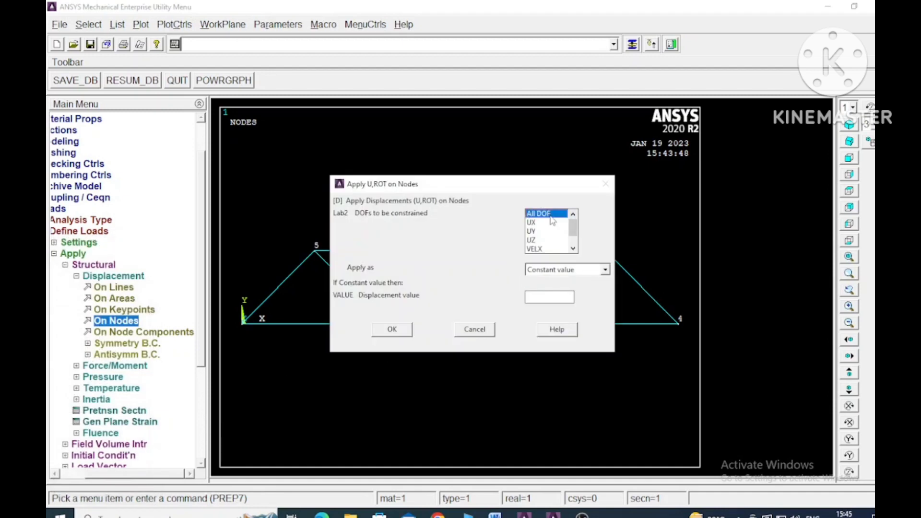
pyautogui.click(394, 330)
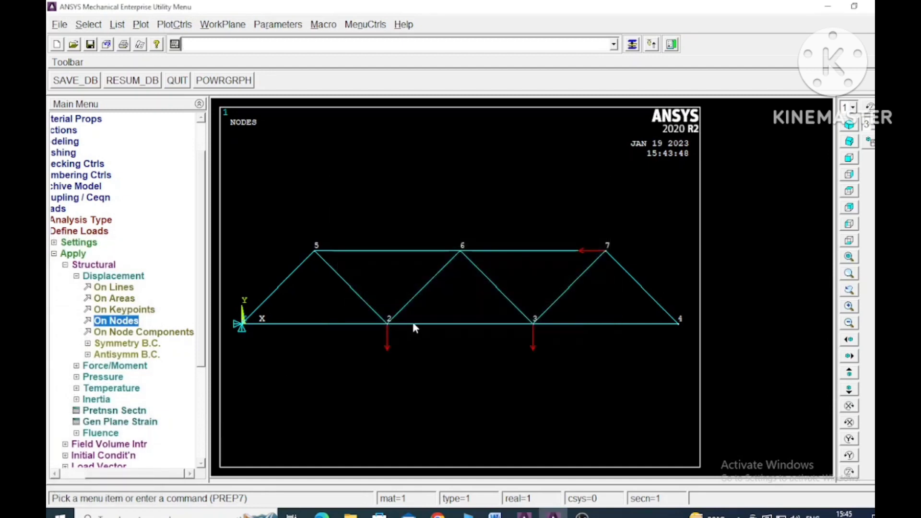
# Step: Rotate the nodal coordinate system of node 4 by 30 degrees about the nodal Z-axis
pyautogui.click(68, 264)
pyautogui.click(79, 241)
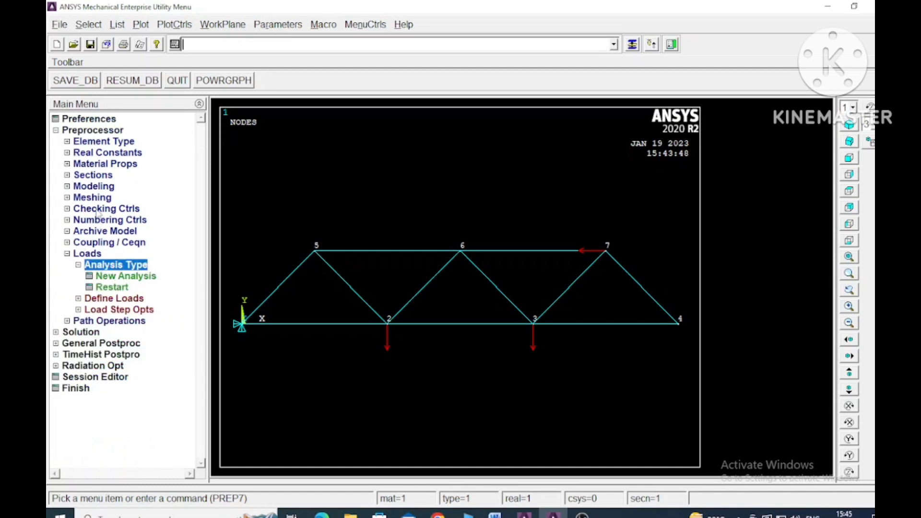
pyautogui.click(68, 187)
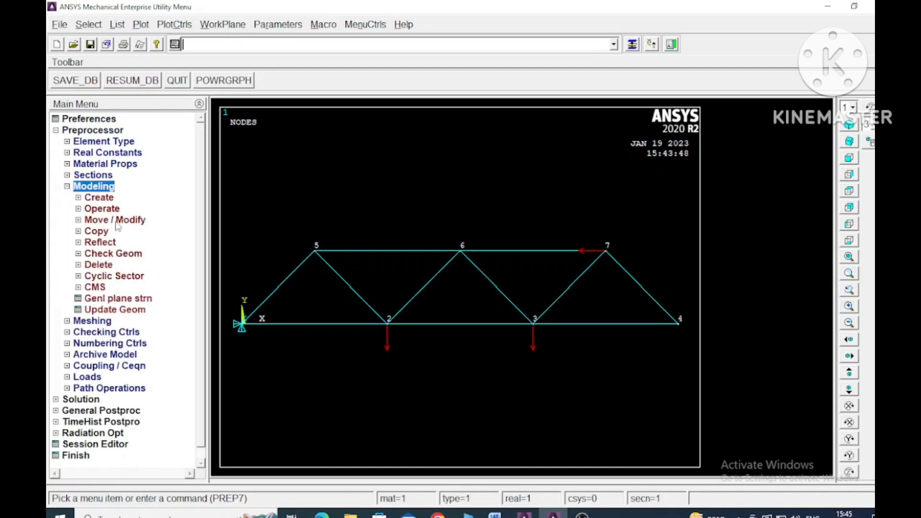
pyautogui.click(80, 198)
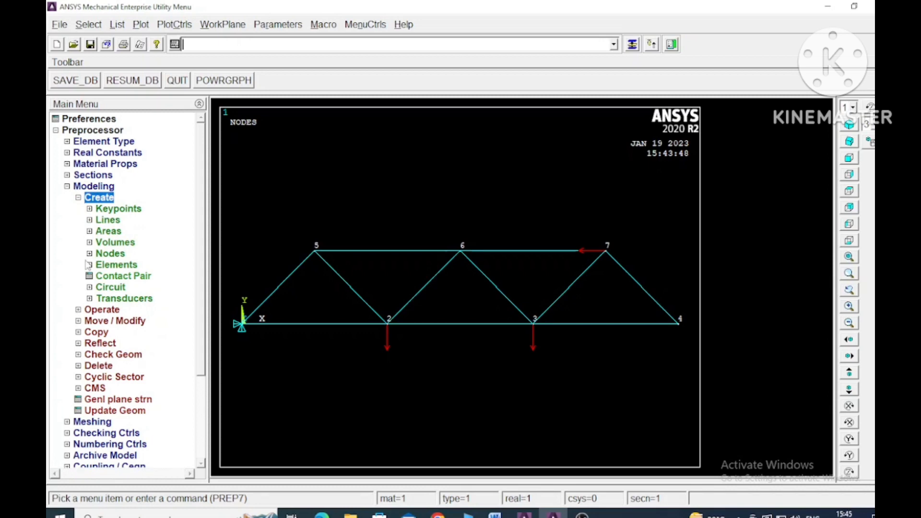
pyautogui.click(90, 254)
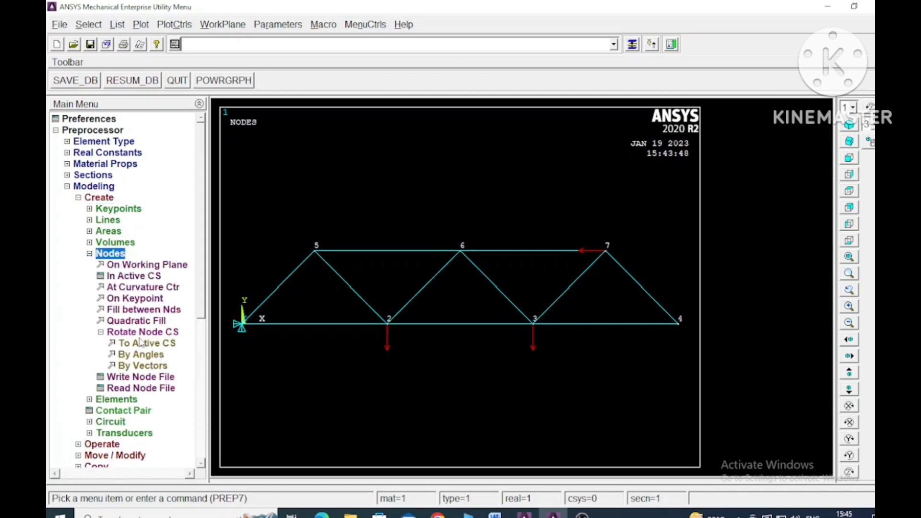
pyautogui.click(141, 354)
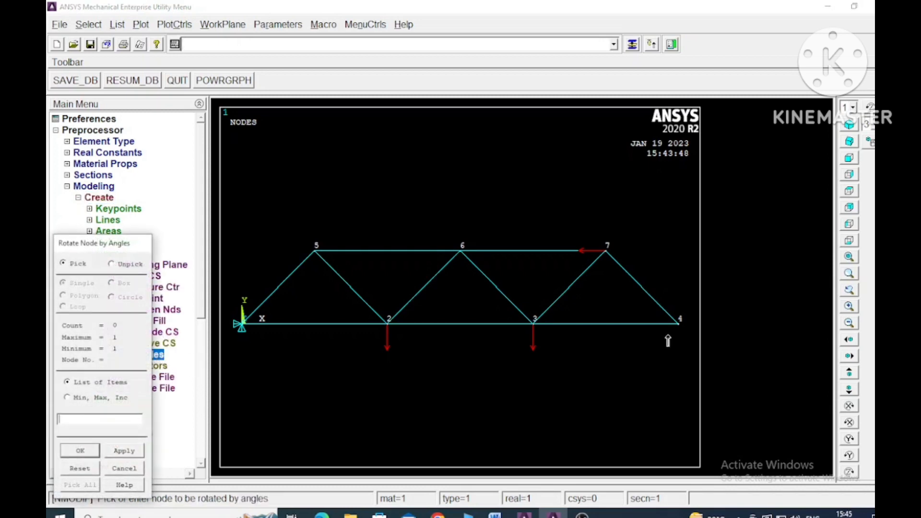
pyautogui.click(679, 323)
pyautogui.click(80, 450)
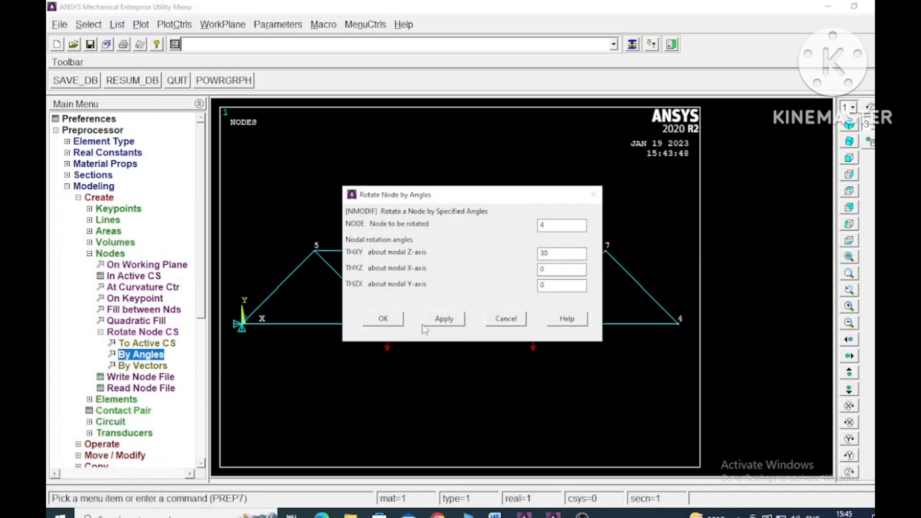
pyautogui.click(398, 322)
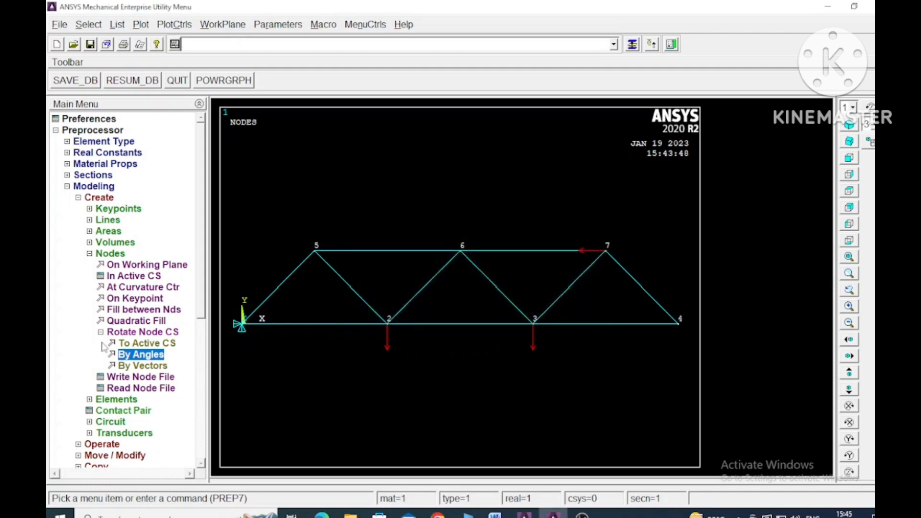
pyautogui.click(91, 254)
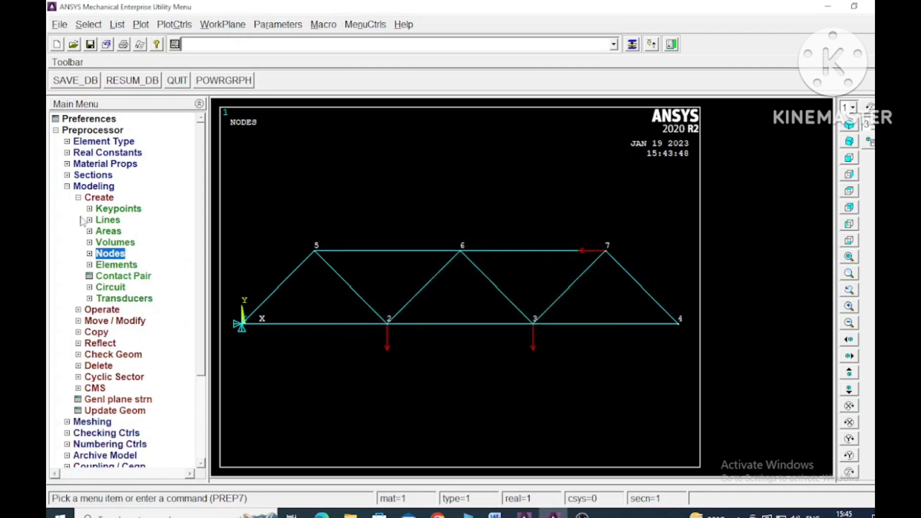
pyautogui.click(78, 197)
pyautogui.click(67, 186)
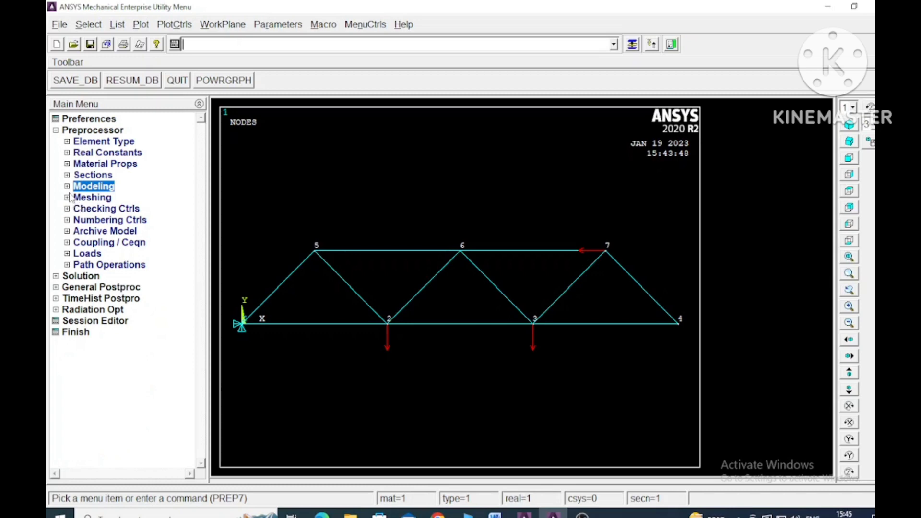
pyautogui.click(67, 187)
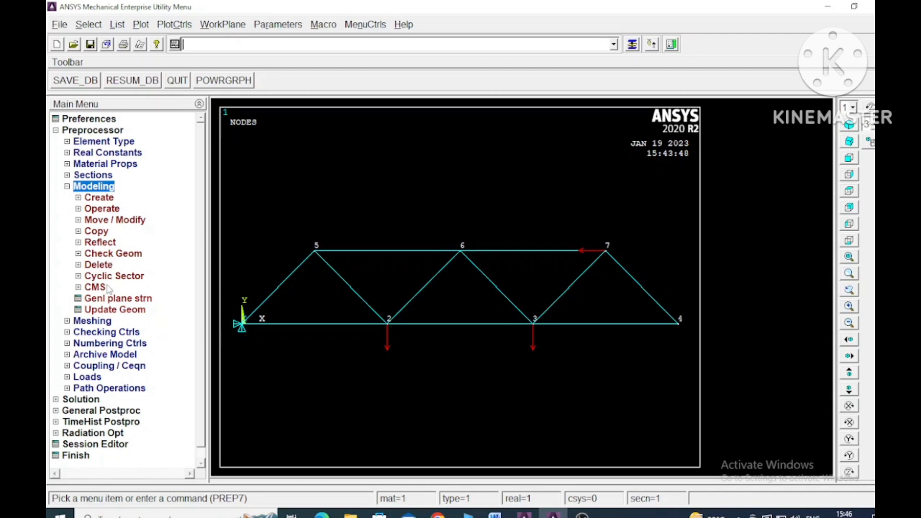
pyautogui.click(78, 199)
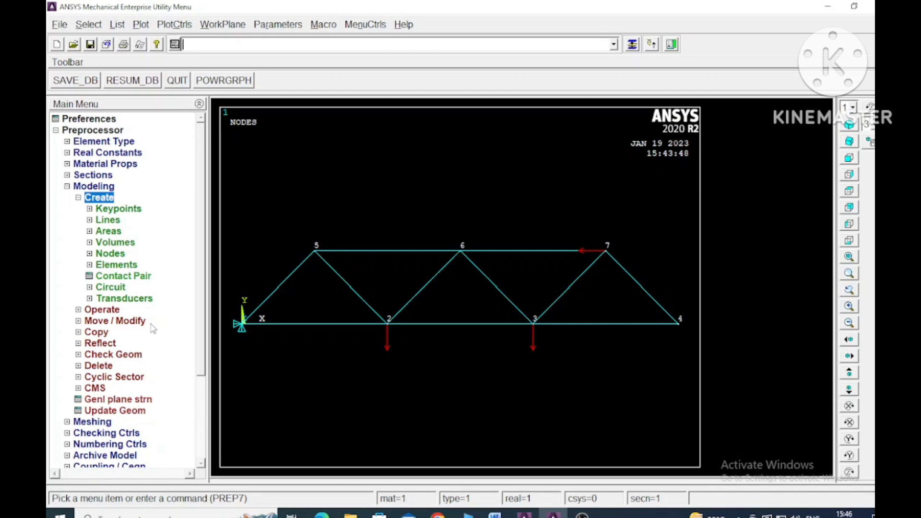
pyautogui.click(78, 310)
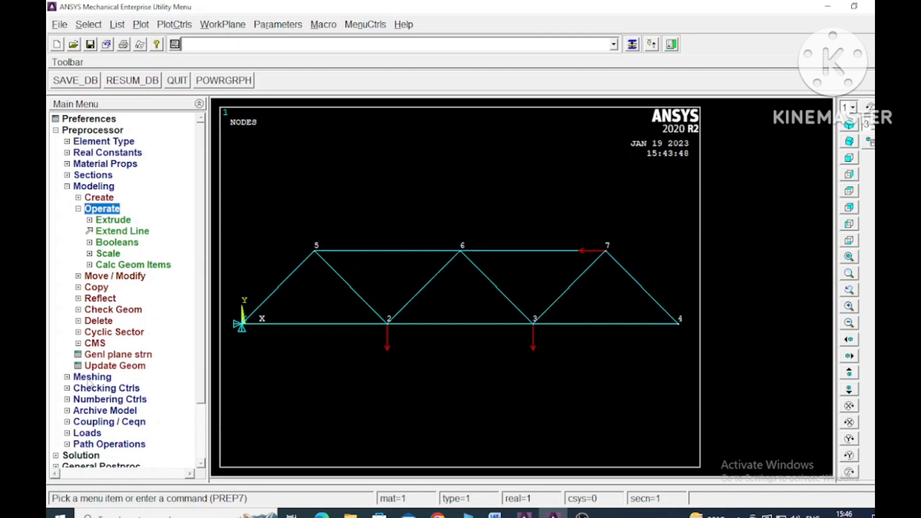
# Step: Constrain the UY displacement at node 4 to form the inclined roller support
pyautogui.click(59, 455)
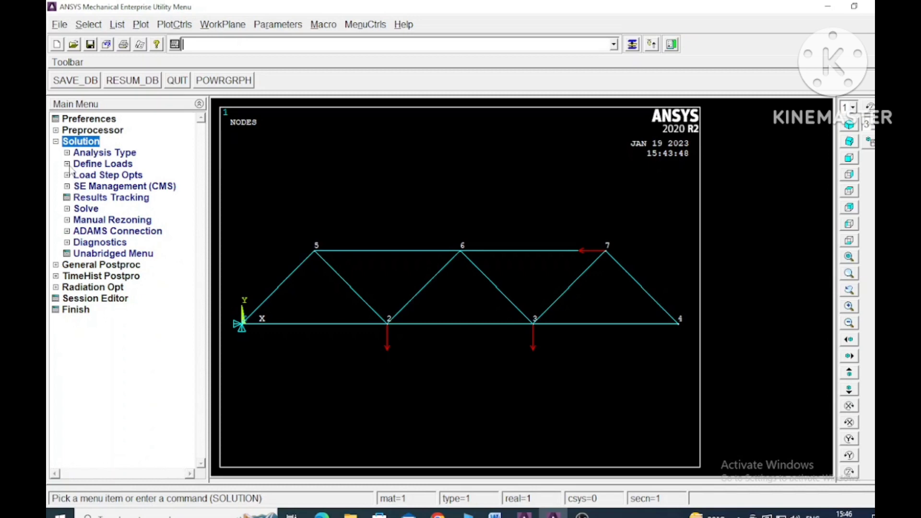
pyautogui.click(74, 164)
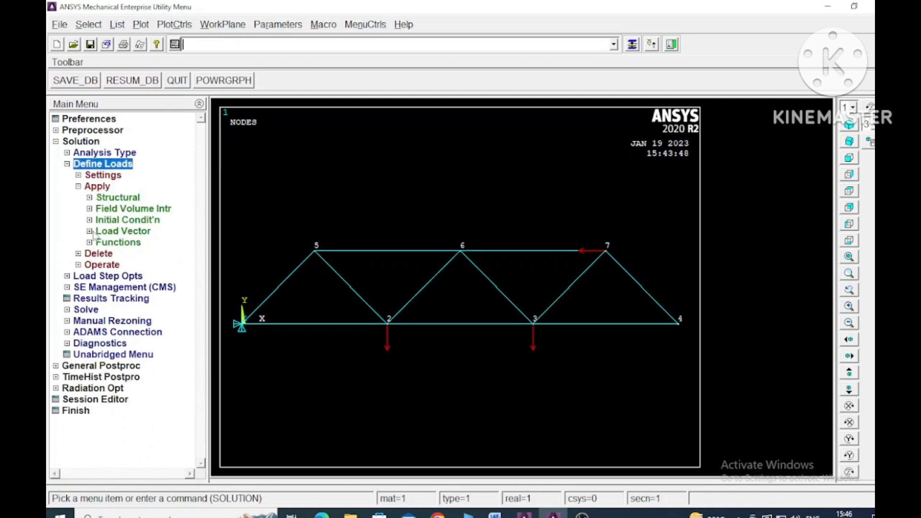
pyautogui.click(92, 200)
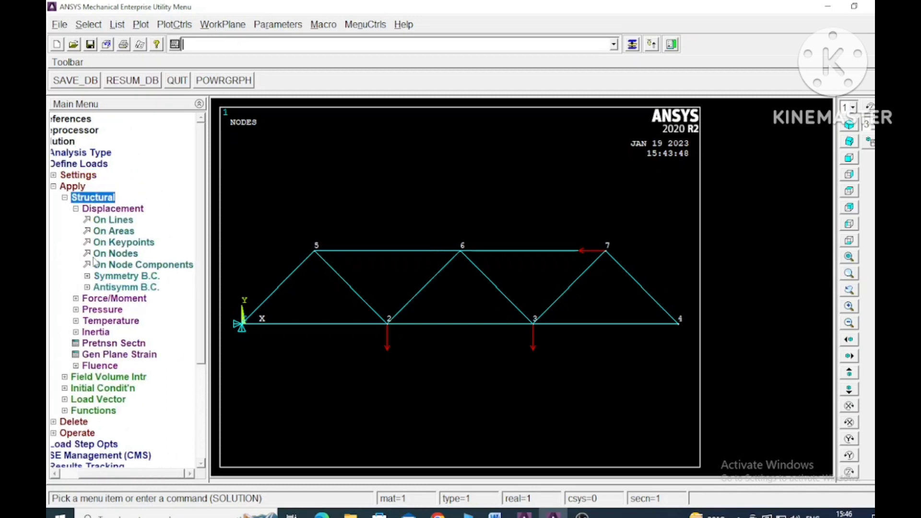
pyautogui.click(122, 259)
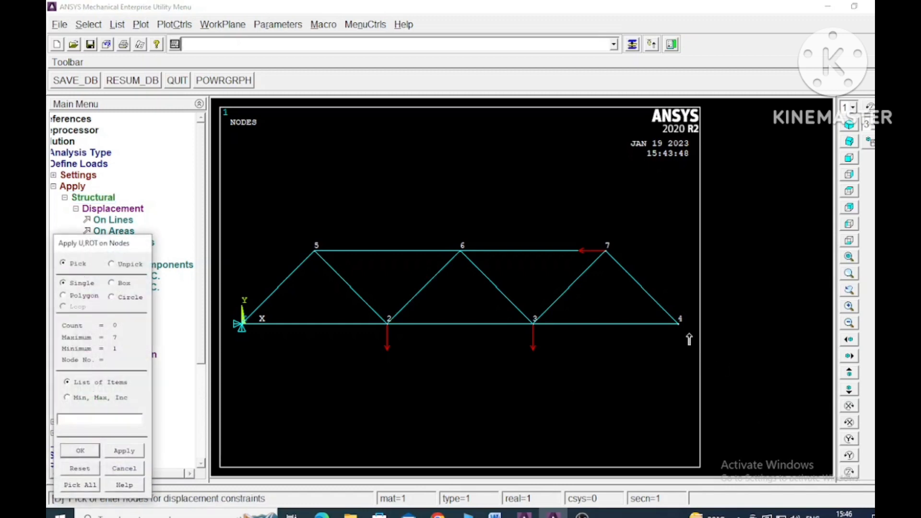
pyautogui.click(679, 322)
pyautogui.click(125, 451)
pyautogui.click(547, 217)
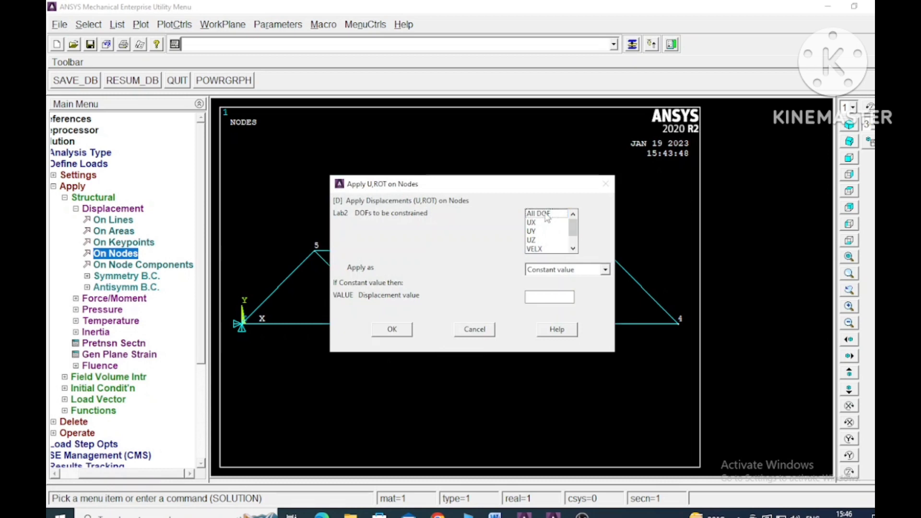
pyautogui.click(534, 231)
pyautogui.click(391, 329)
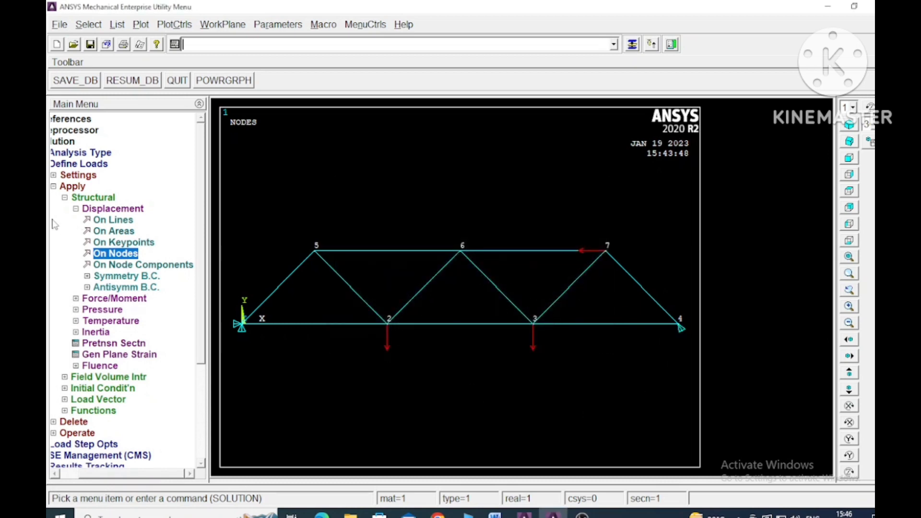
pyautogui.click(75, 209)
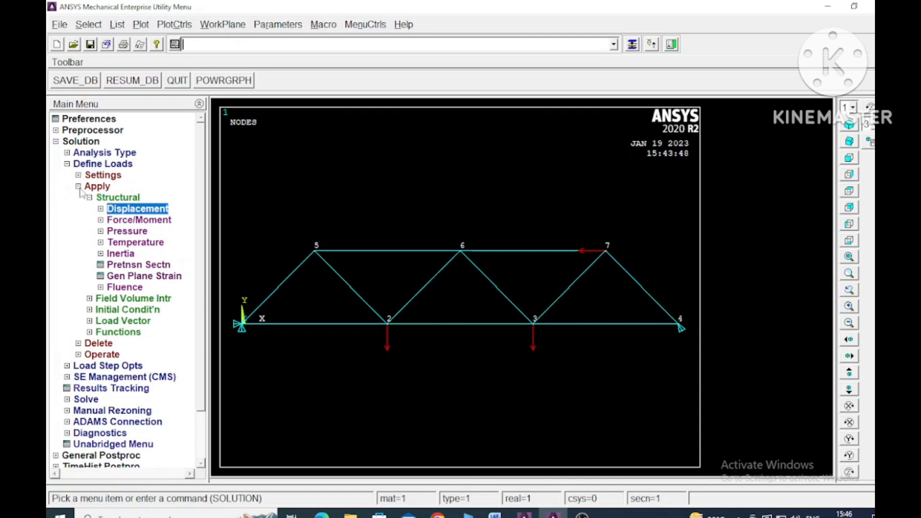
pyautogui.click(78, 186)
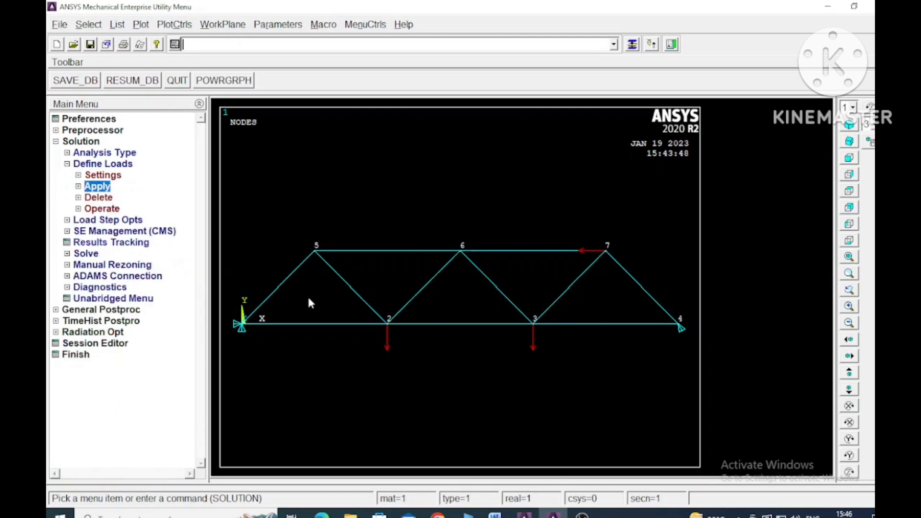
pyautogui.click(67, 164)
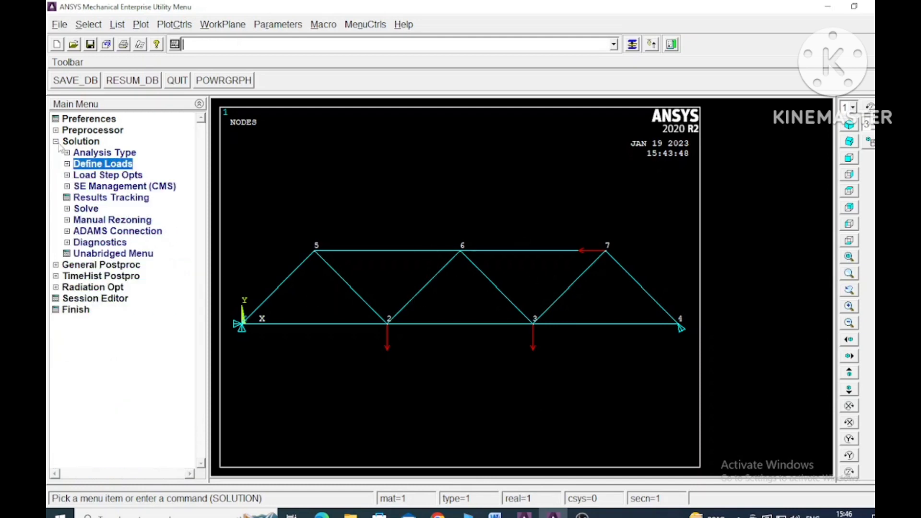
pyautogui.click(56, 142)
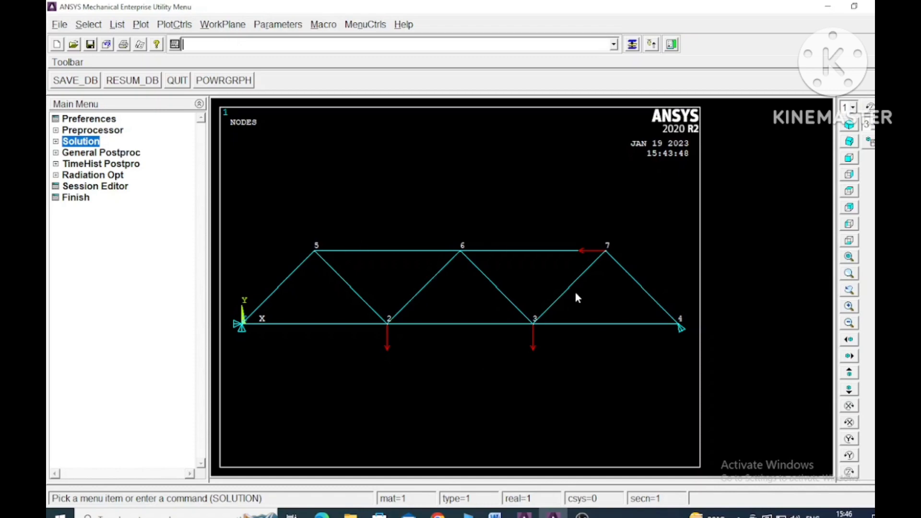
# Step: Check the Problem 2 statement and truss figure in the Word lab manual, then return to ANSYS
pyautogui.click(495, 515)
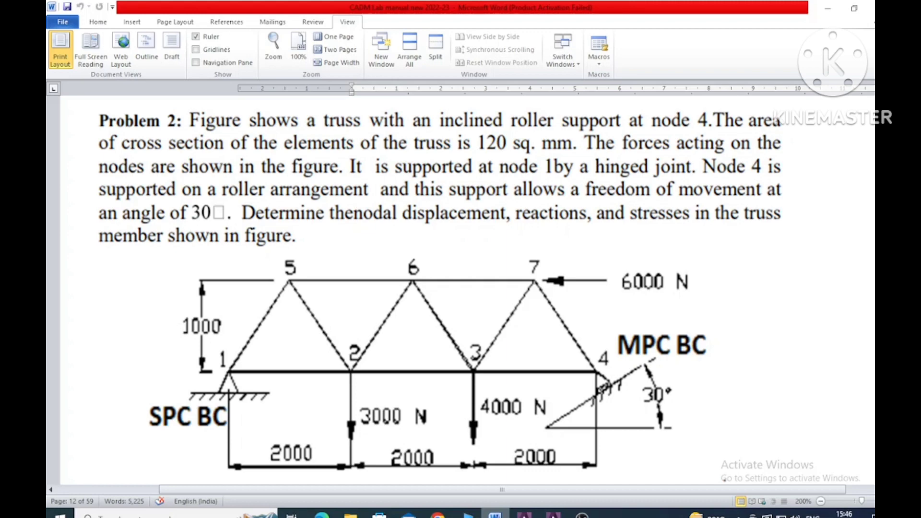
pyautogui.click(495, 515)
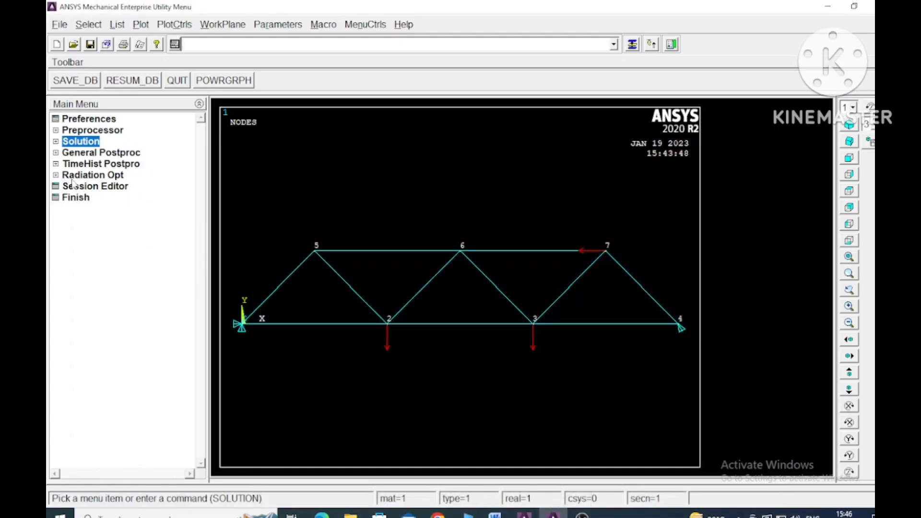
# Step: Solve the current load step and close the solution note and status listing
pyautogui.click(60, 153)
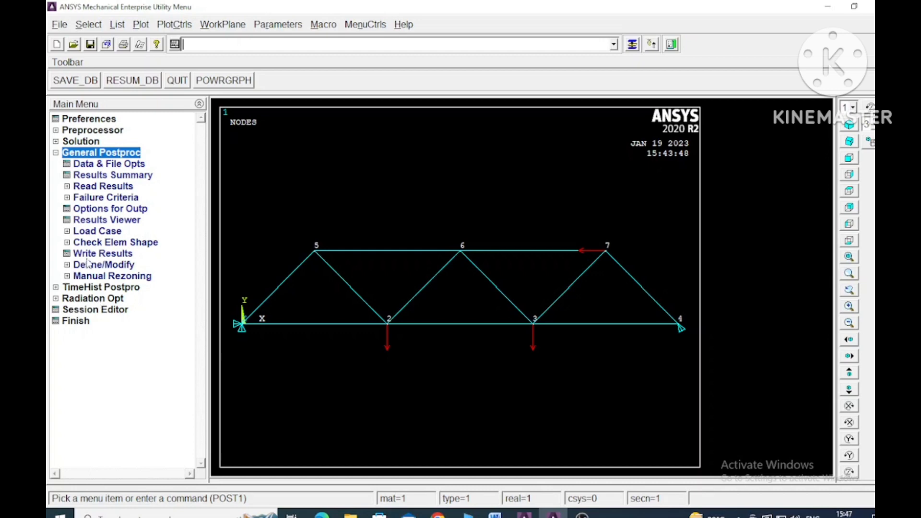
pyautogui.click(57, 141)
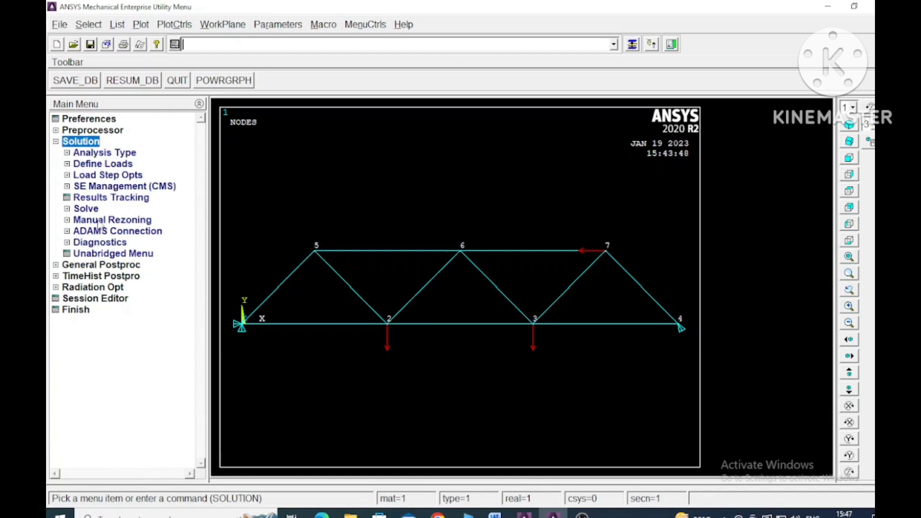
pyautogui.click(68, 210)
pyautogui.click(114, 222)
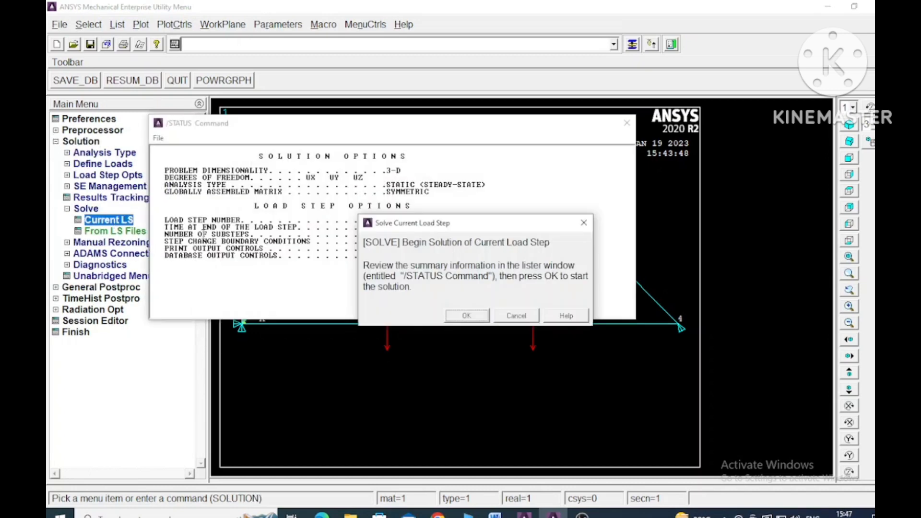
pyautogui.click(466, 316)
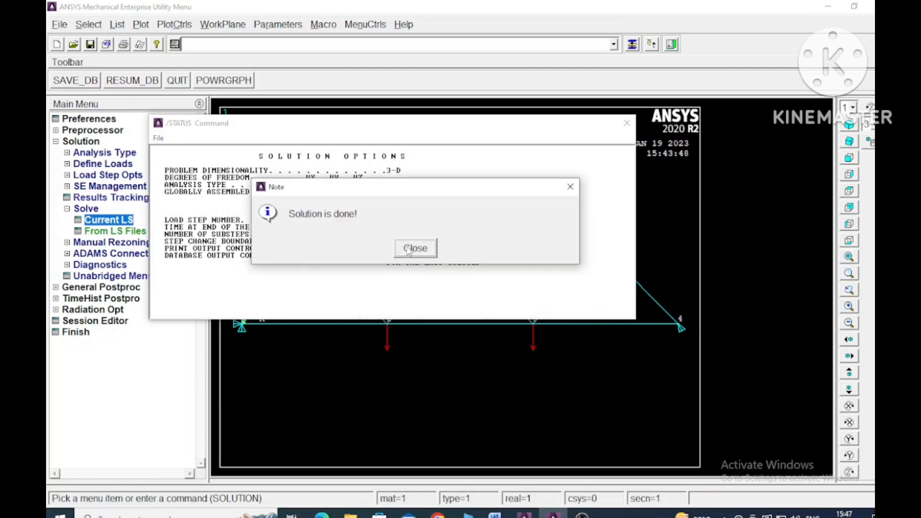
pyautogui.click(415, 248)
pyautogui.click(626, 123)
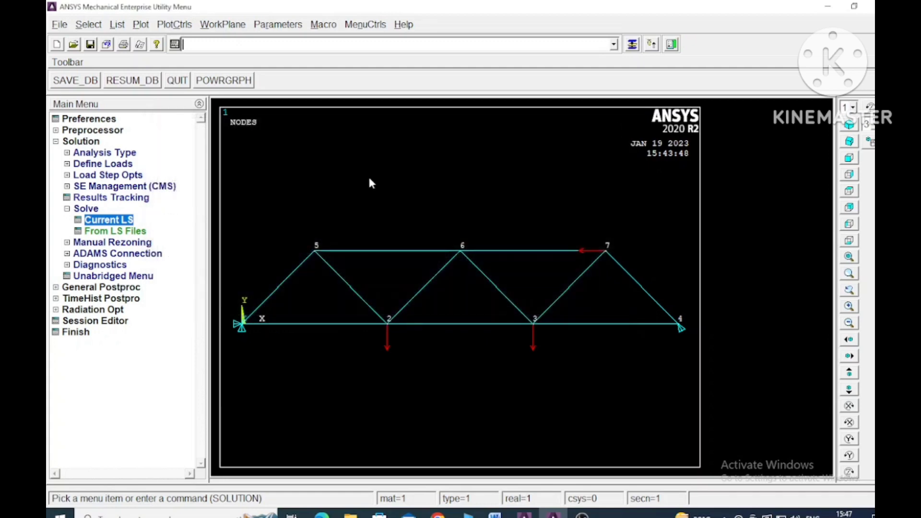
pyautogui.click(67, 208)
pyautogui.click(56, 141)
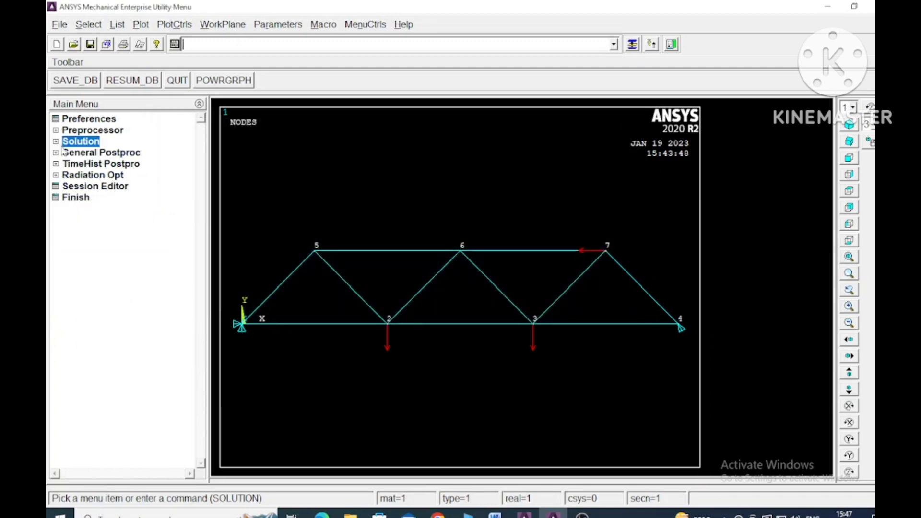
# Step: Plot the nodal solution contour of the displacement vector sum, showing the deformed shape only
pyautogui.click(56, 153)
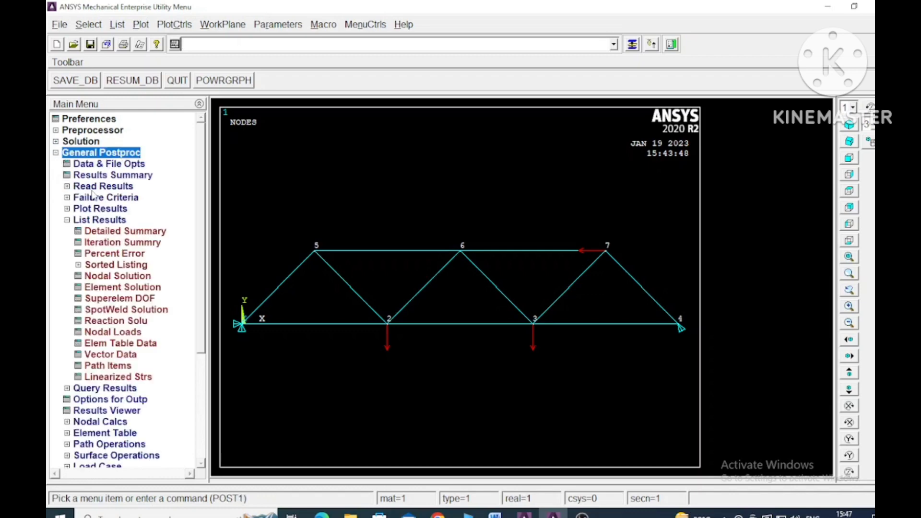
pyautogui.click(68, 208)
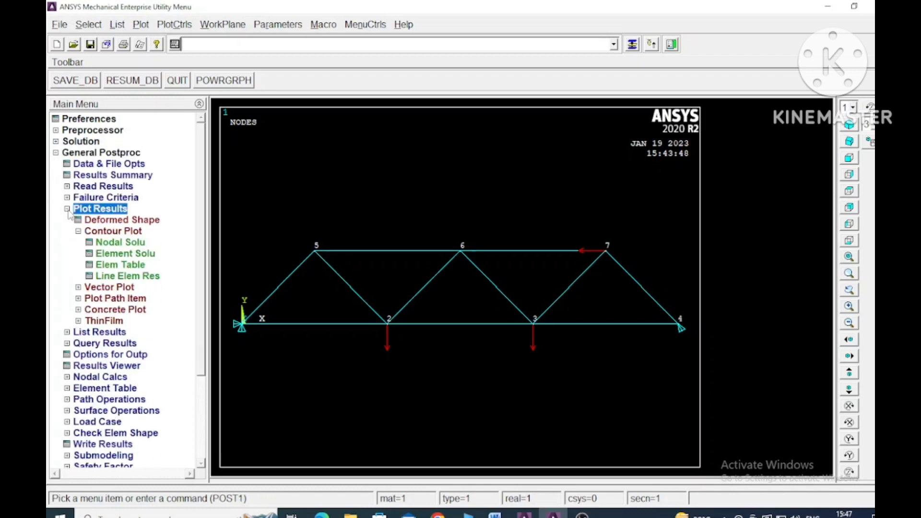
pyautogui.click(126, 242)
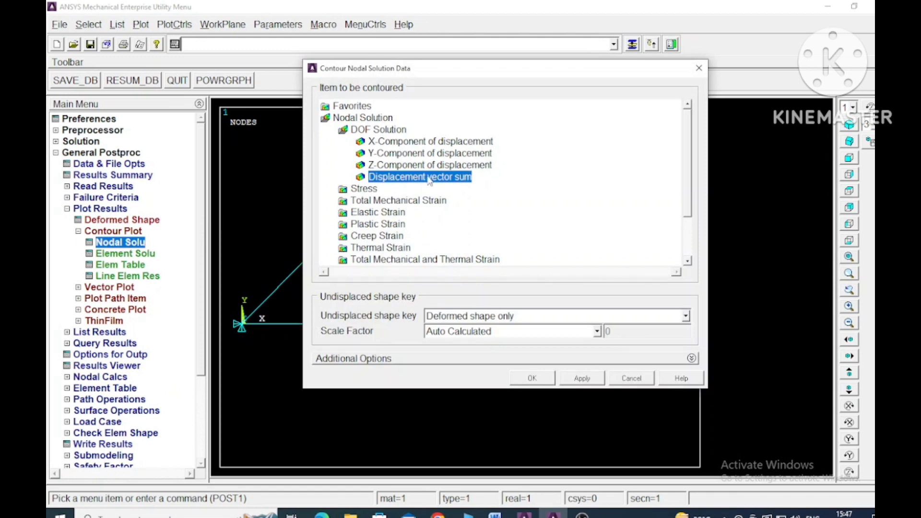
pyautogui.click(532, 378)
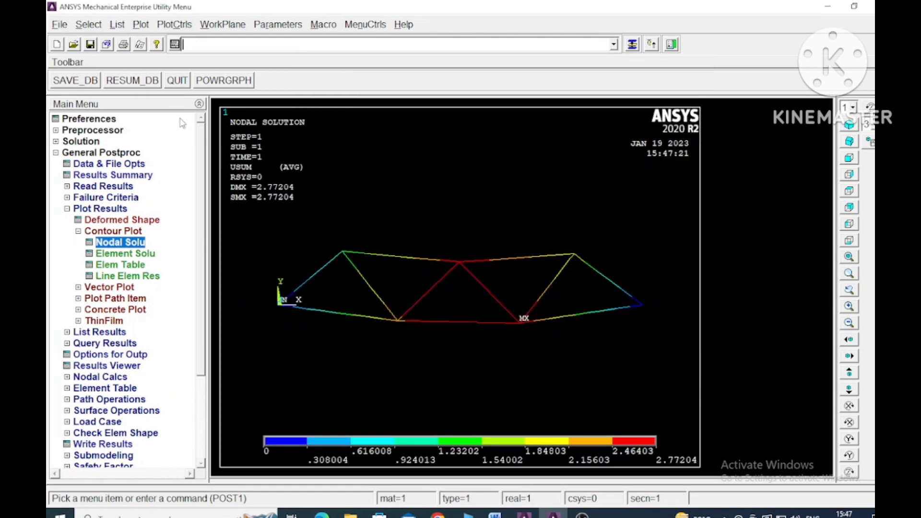
# Step: Animate the mode shape as a deformed-shape DOF solution with 10 frames and a 0.5-second delay, and stop the playback
pyautogui.click(173, 25)
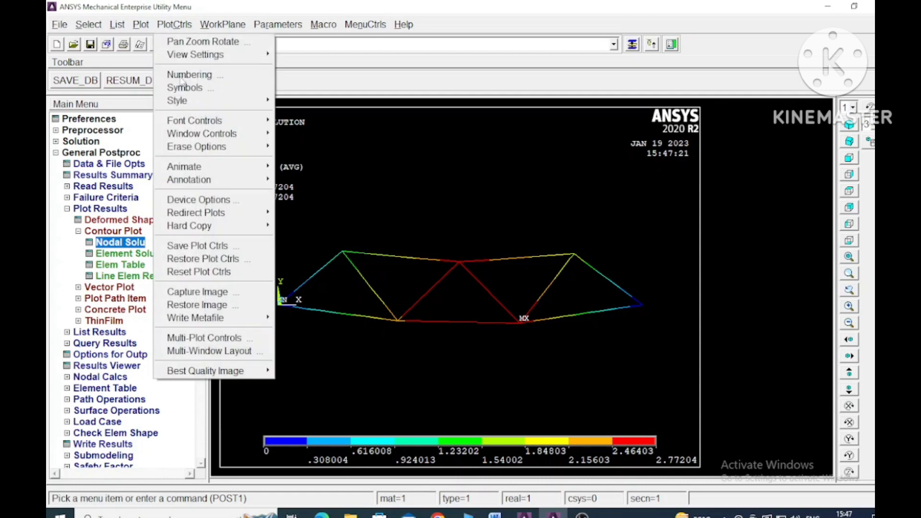
pyautogui.moveTo(216, 168)
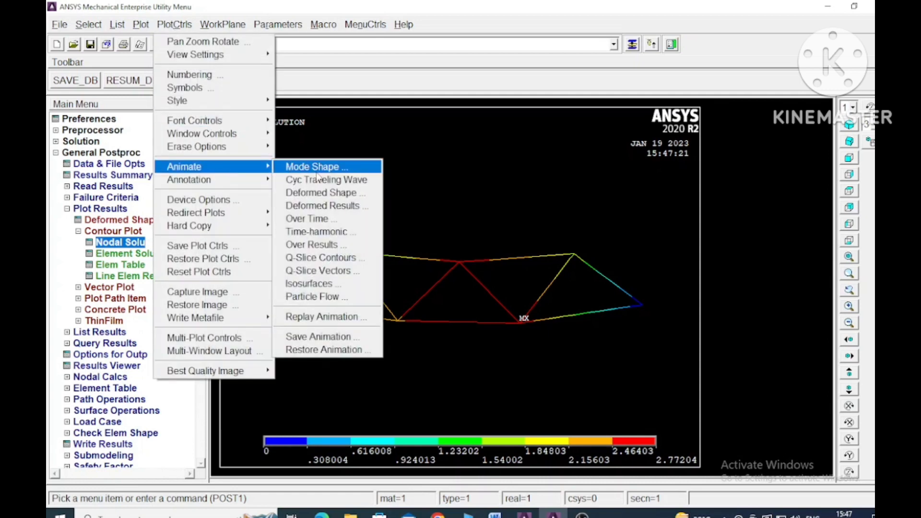
pyautogui.click(345, 167)
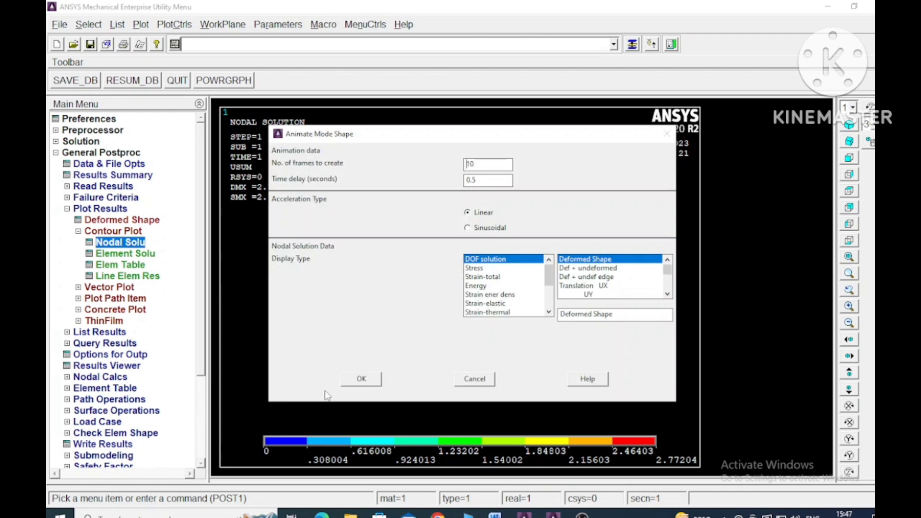
pyautogui.click(361, 379)
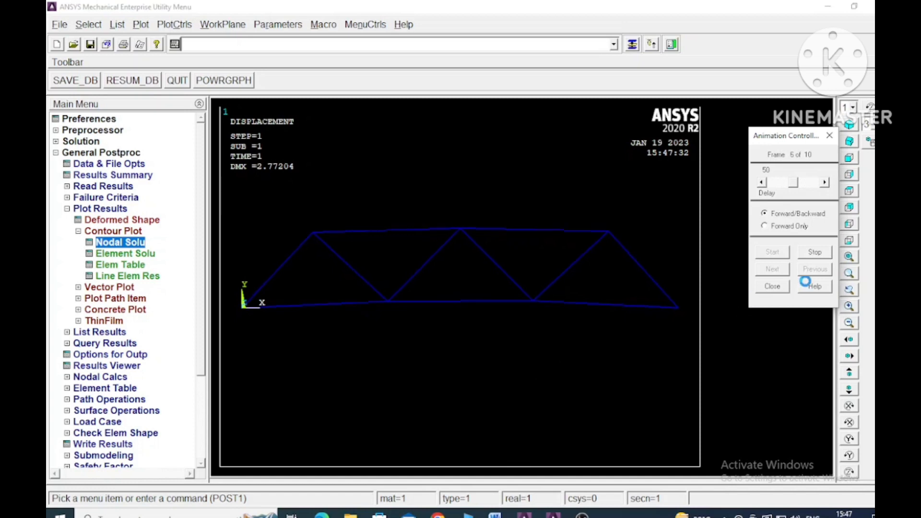
pyautogui.click(814, 252)
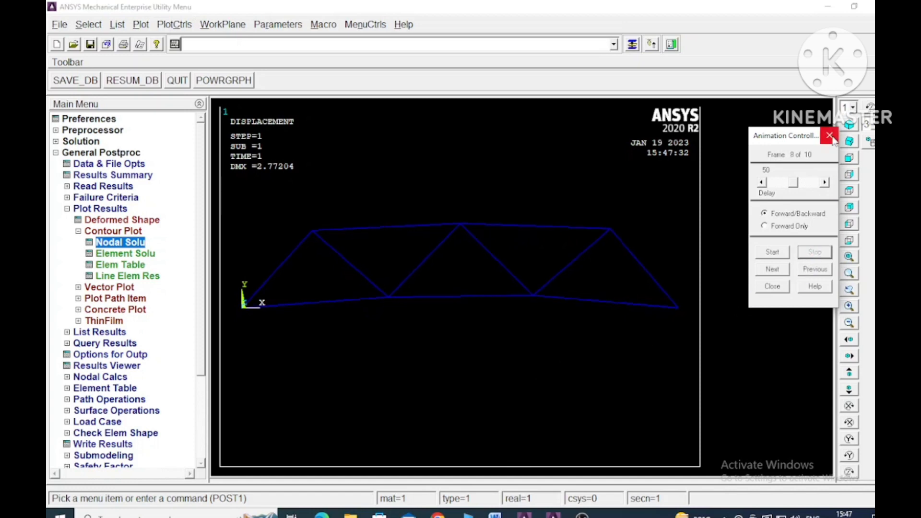
# Step: Replot the displacement vector sum contour in place of the stopped animation frame
pyautogui.click(120, 245)
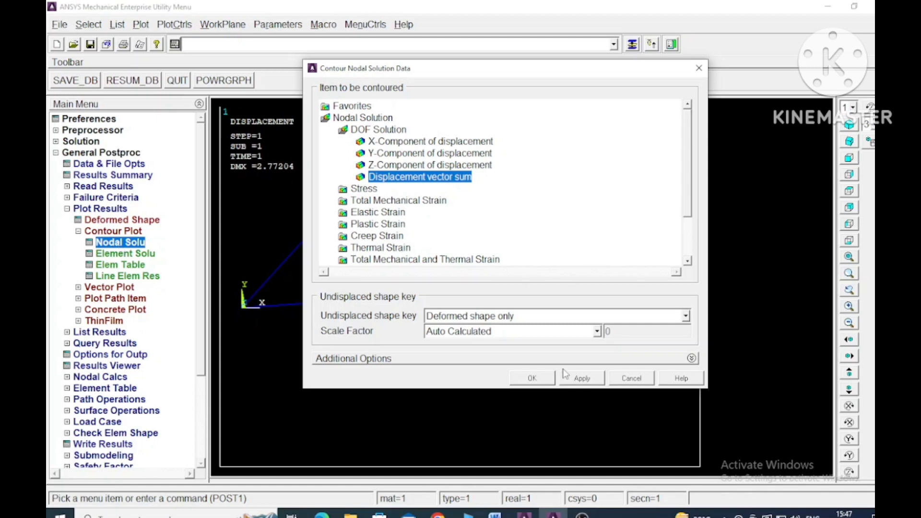
pyautogui.click(532, 378)
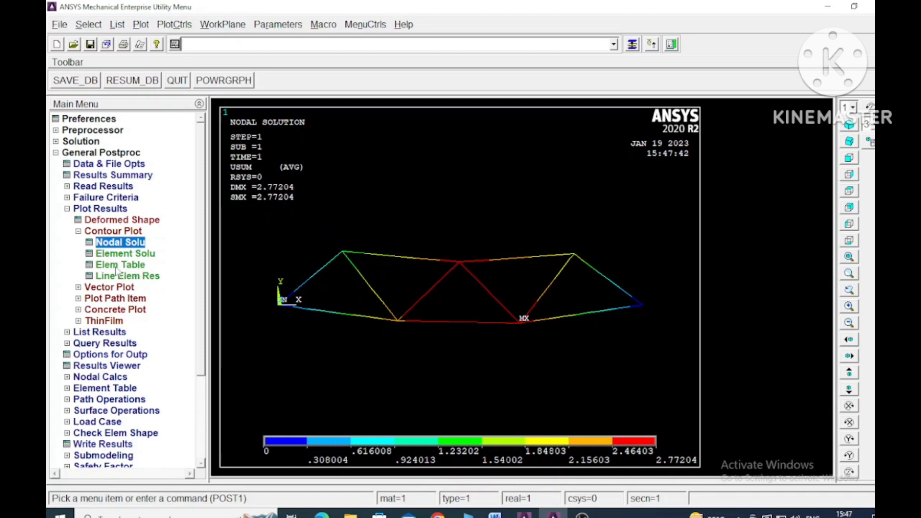
pyautogui.click(78, 231)
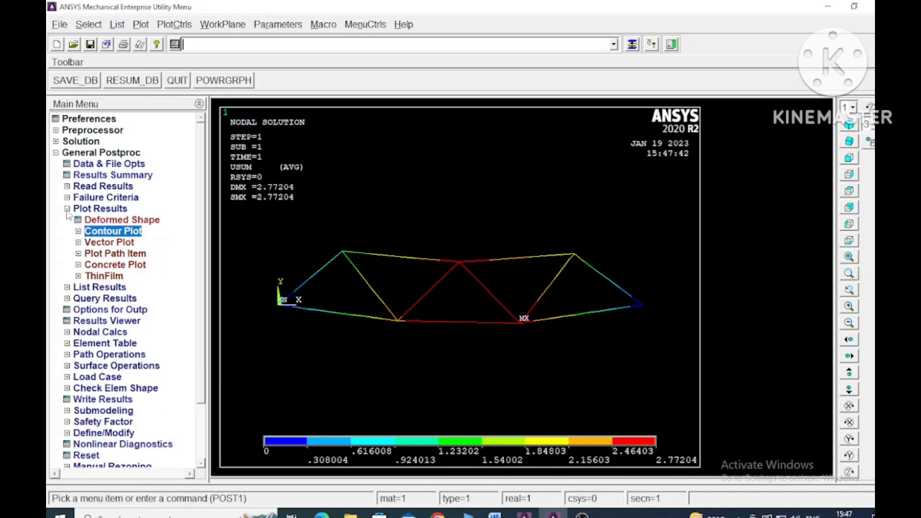
pyautogui.click(67, 209)
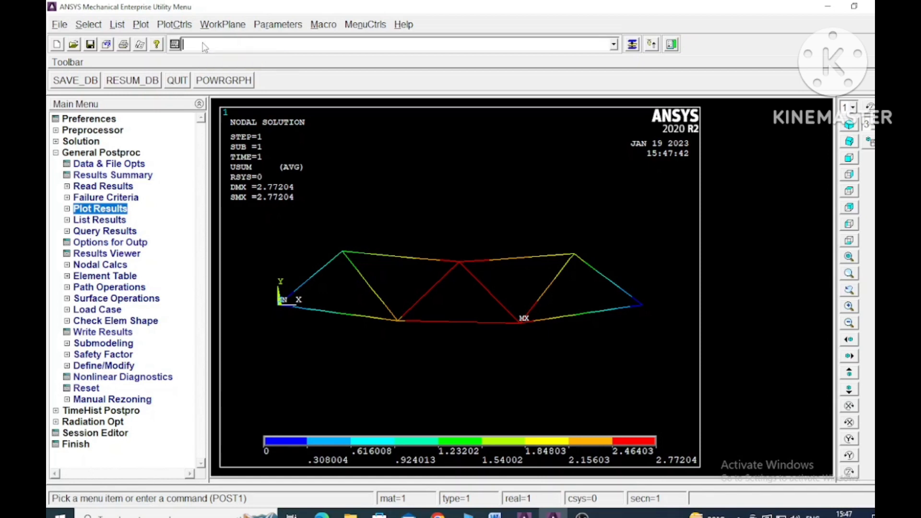
# Step: Run a SET command for the load step results
pyautogui.write('et')
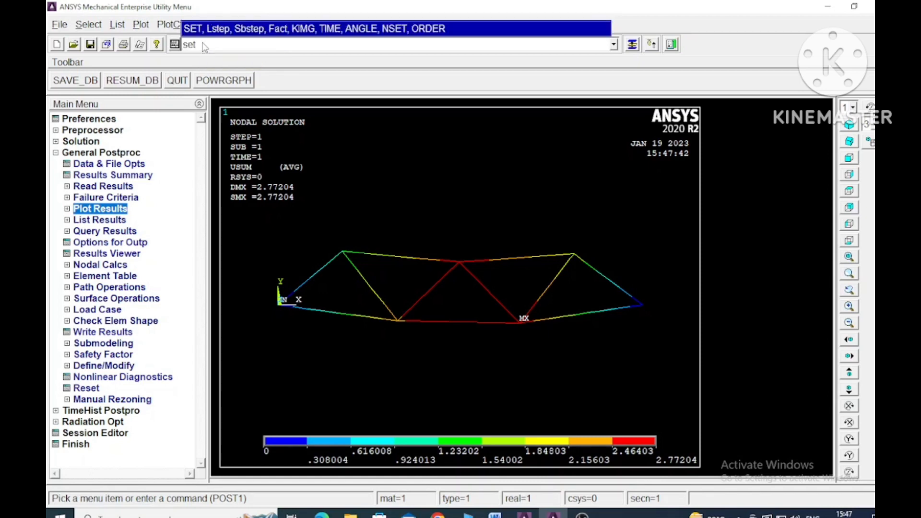
pyautogui.write(',Lstep')
pyautogui.press('Return')
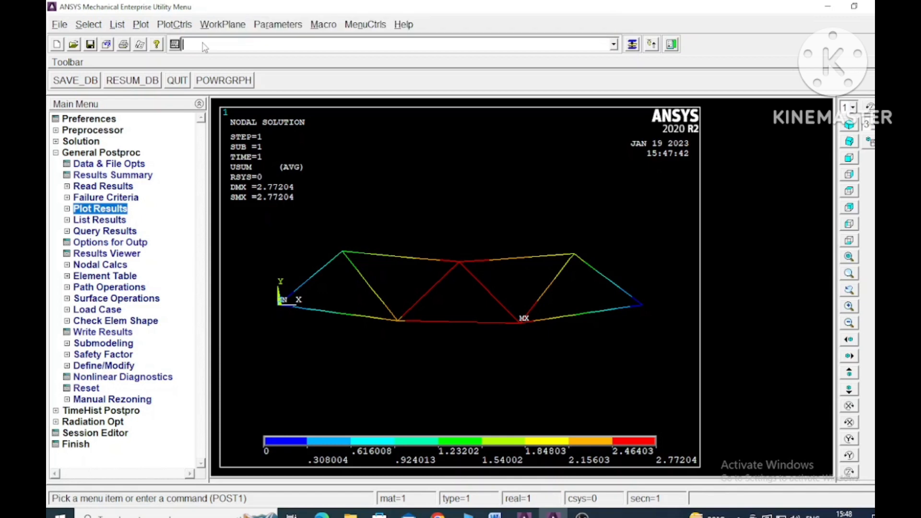
# Step: Define an element table item labelled "stress" using the by-sequence-number result LS, 1
pyautogui.click(67, 277)
pyautogui.click(107, 290)
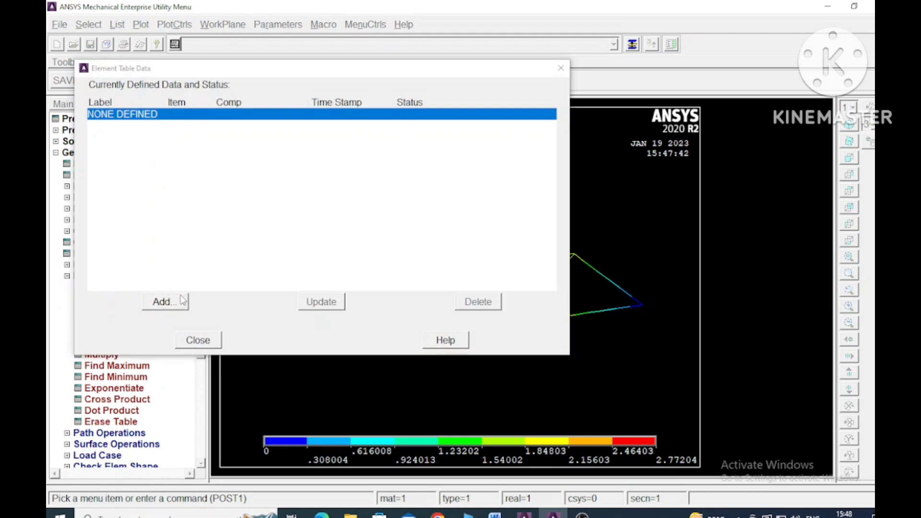
pyautogui.click(181, 300)
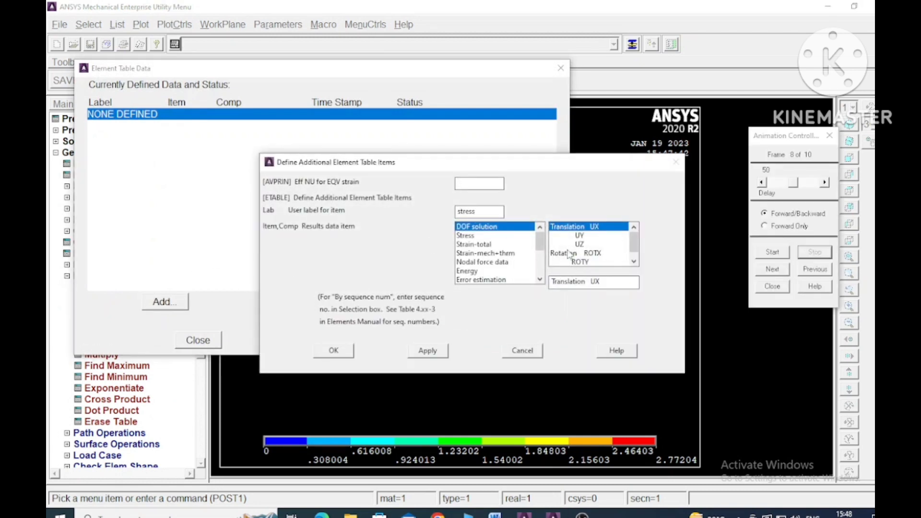
pyautogui.scroll(-3, 498, 269)
pyautogui.click(491, 278)
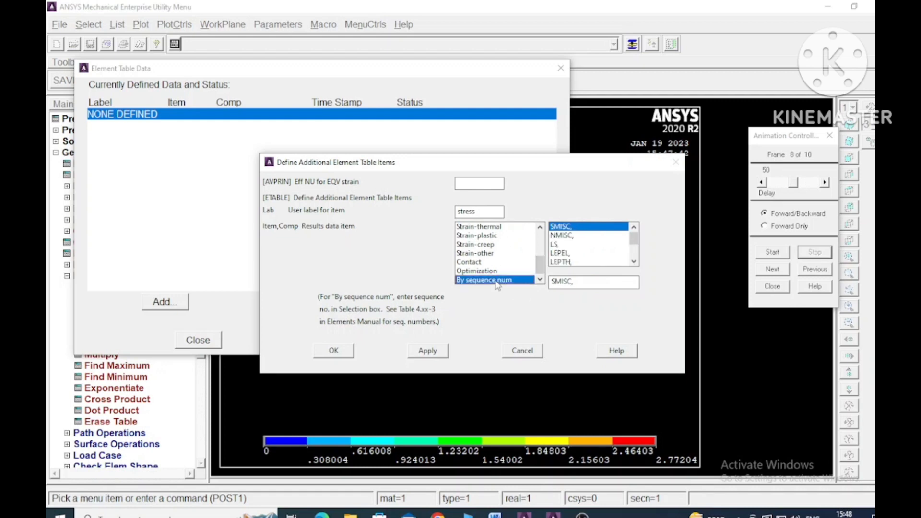
pyautogui.click(558, 244)
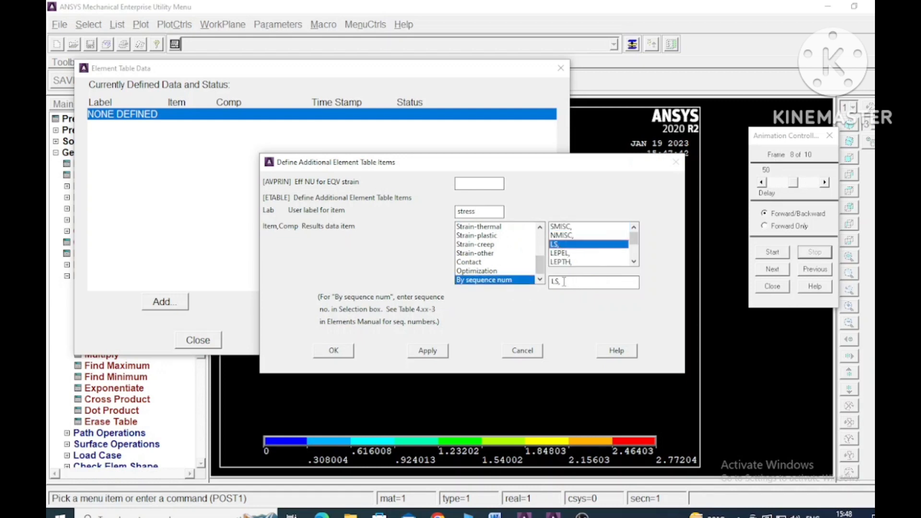
pyautogui.click(569, 282)
pyautogui.write('1')
pyautogui.click(428, 350)
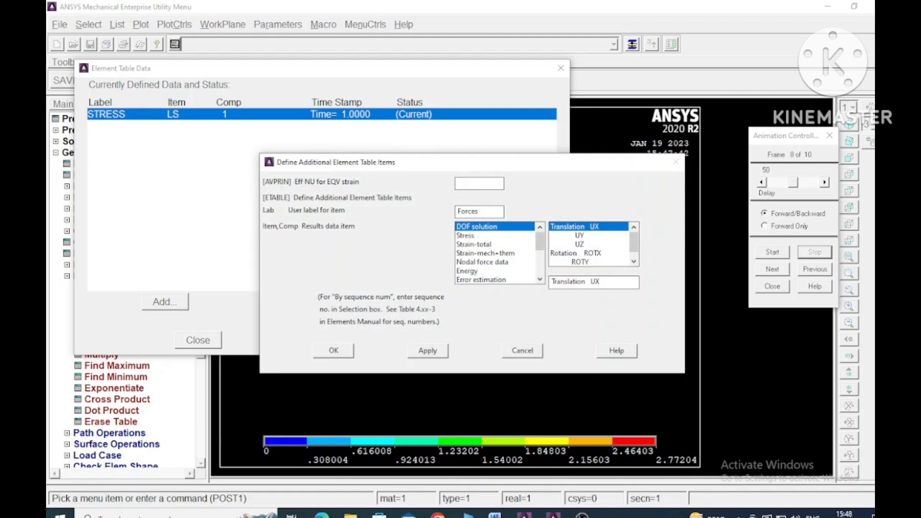
# Step: Define an element table item labelled "Forces" using the by-sequence-number result SMISC, 1, and delete the surplus UX item
pyautogui.moveTo(540, 245); pyautogui.dragTo(539, 268)
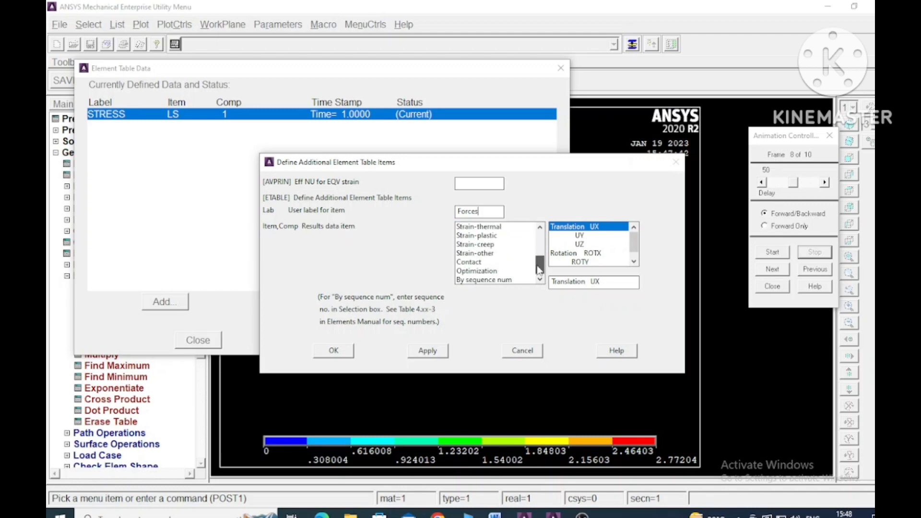
pyautogui.click(508, 282)
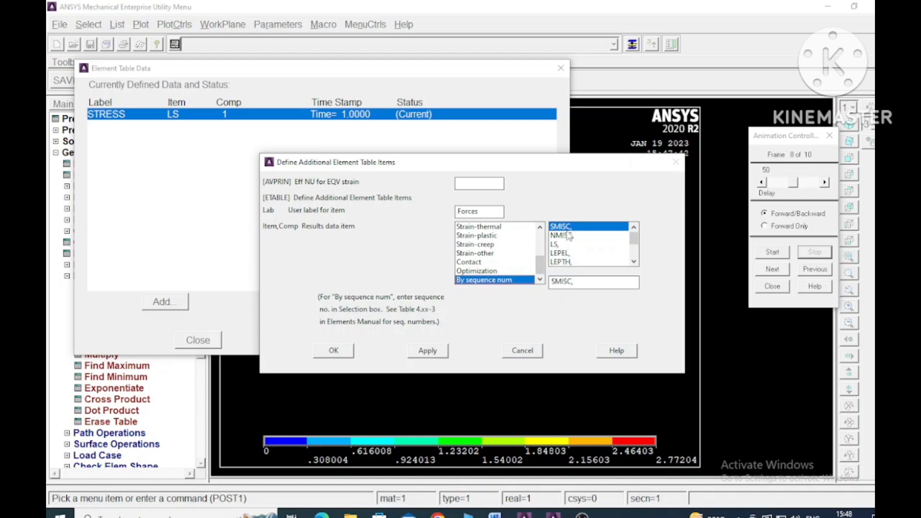
pyautogui.click(575, 282)
pyautogui.press('BackSpace')
pyautogui.click(433, 355)
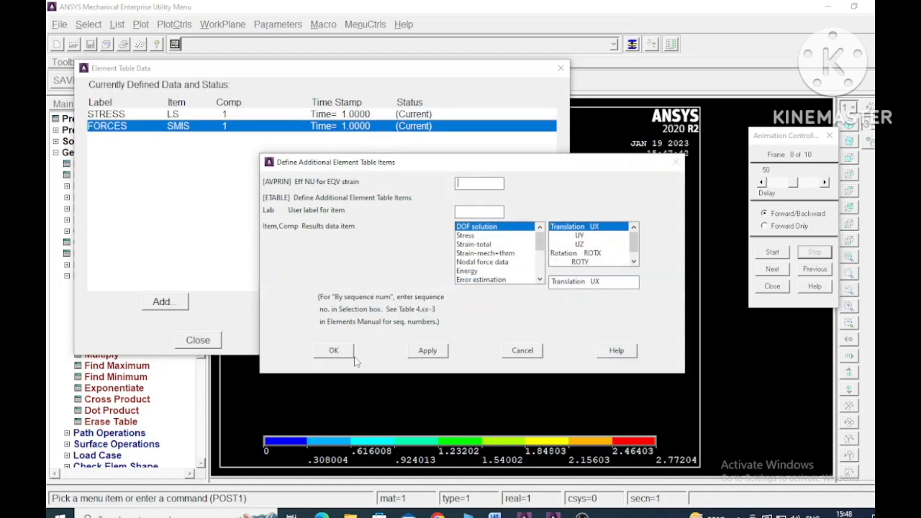
pyautogui.click(348, 353)
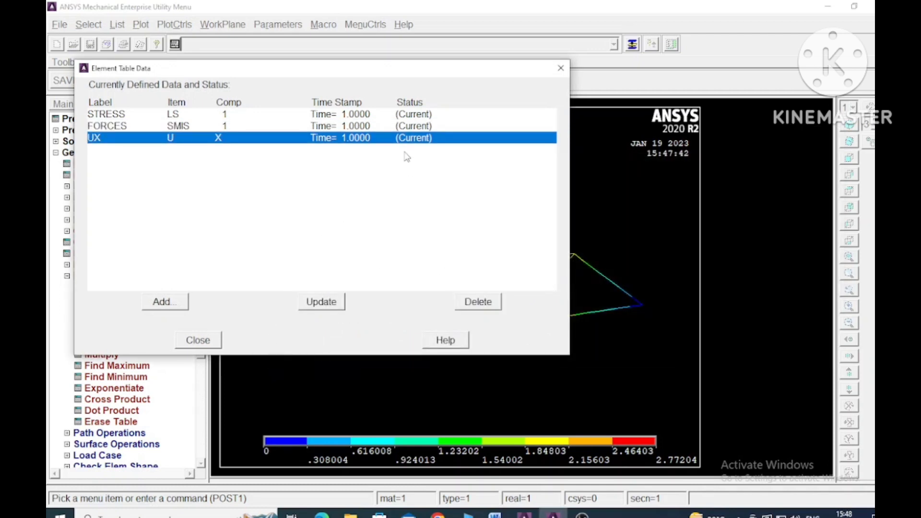
pyautogui.click(481, 305)
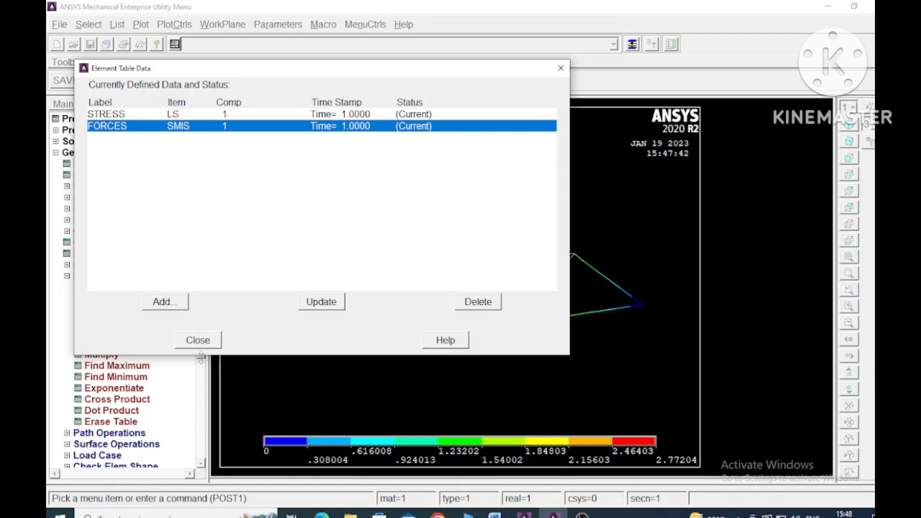
pyautogui.click(210, 342)
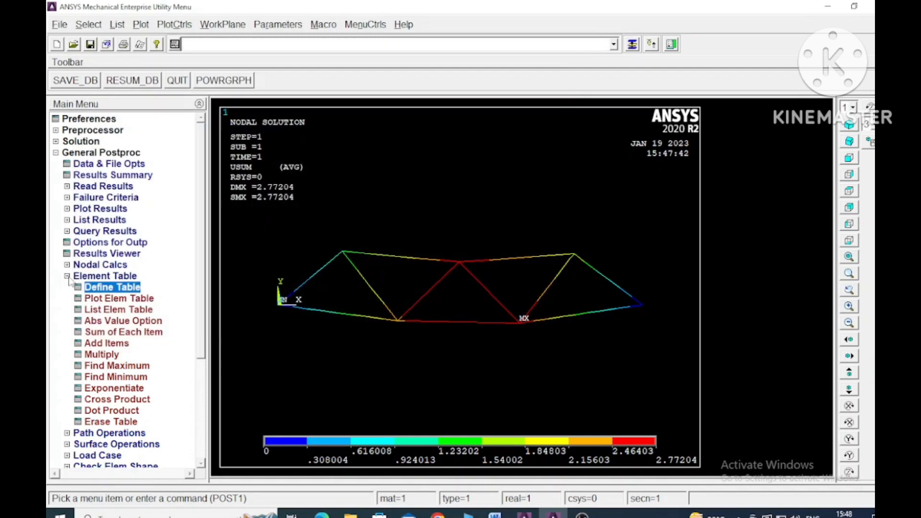
# Step: Plot the line element results on the deformed shape with STRESS as the item at nodes I and J
pyautogui.click(68, 278)
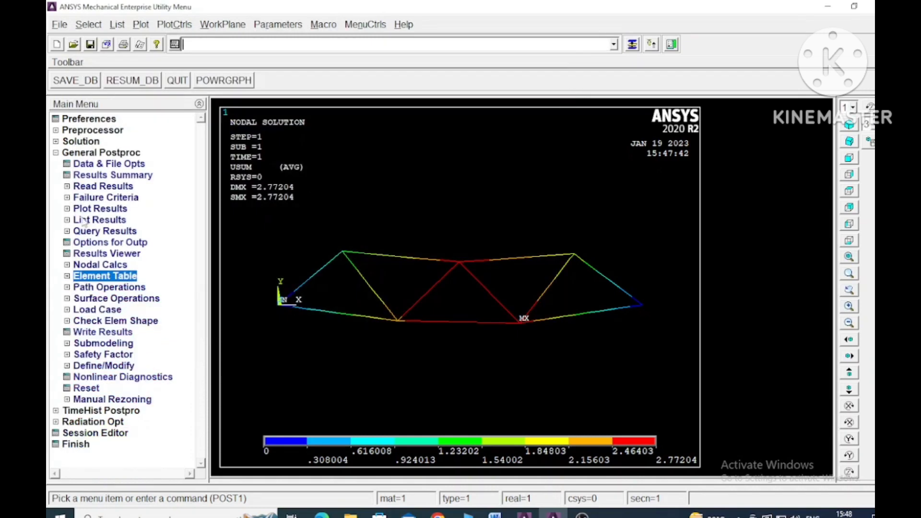
pyautogui.click(68, 209)
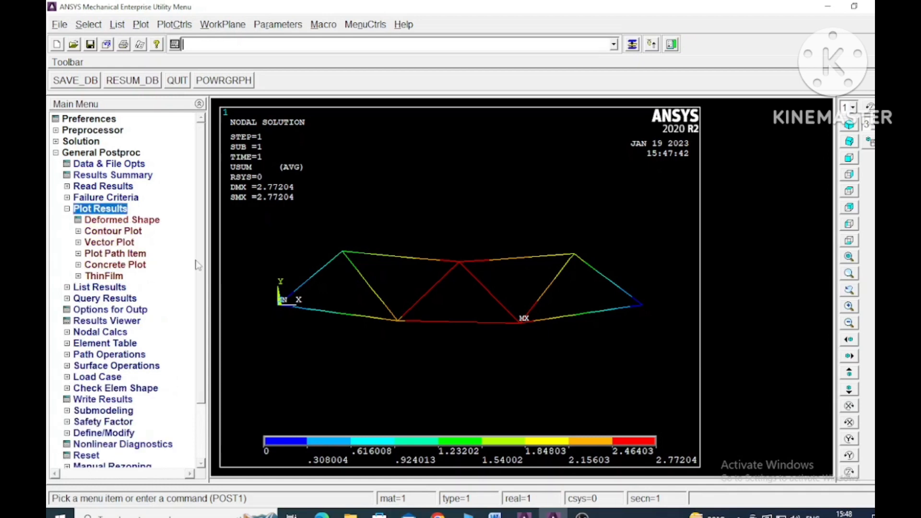
pyautogui.click(78, 231)
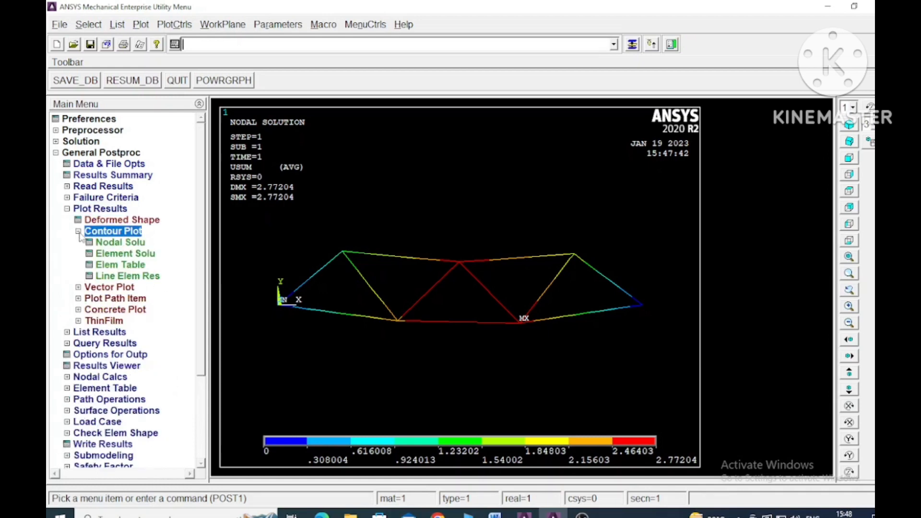
pyautogui.click(128, 276)
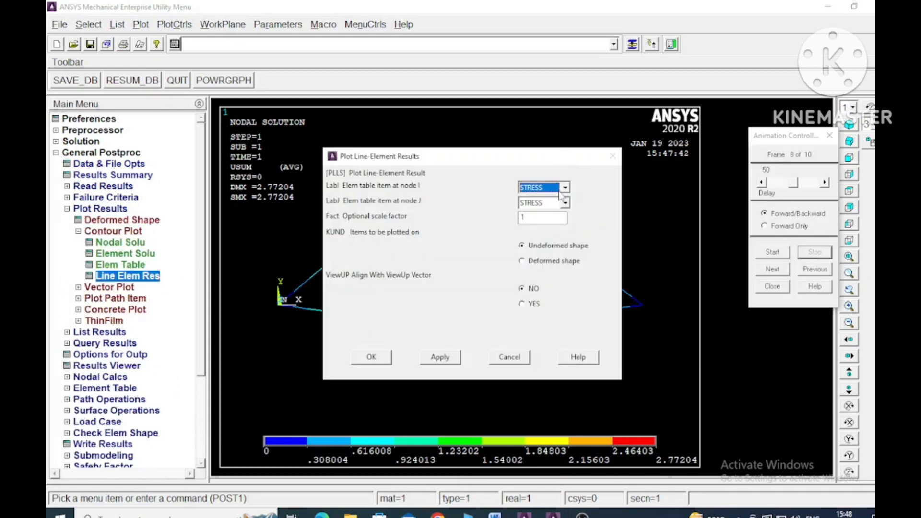
pyautogui.click(547, 262)
pyautogui.click(372, 358)
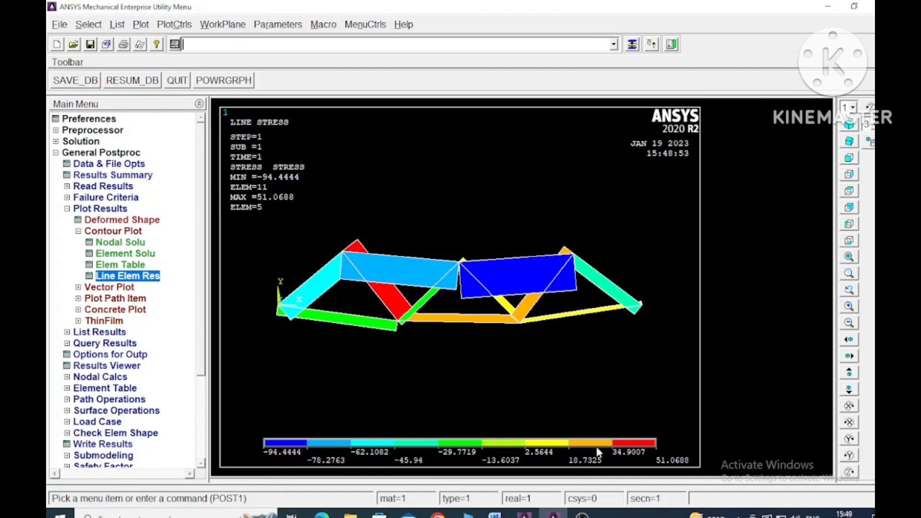
# Step: Plot the line element results on the deformed shape with FORCES as the item at nodes I and J
pyautogui.click(143, 280)
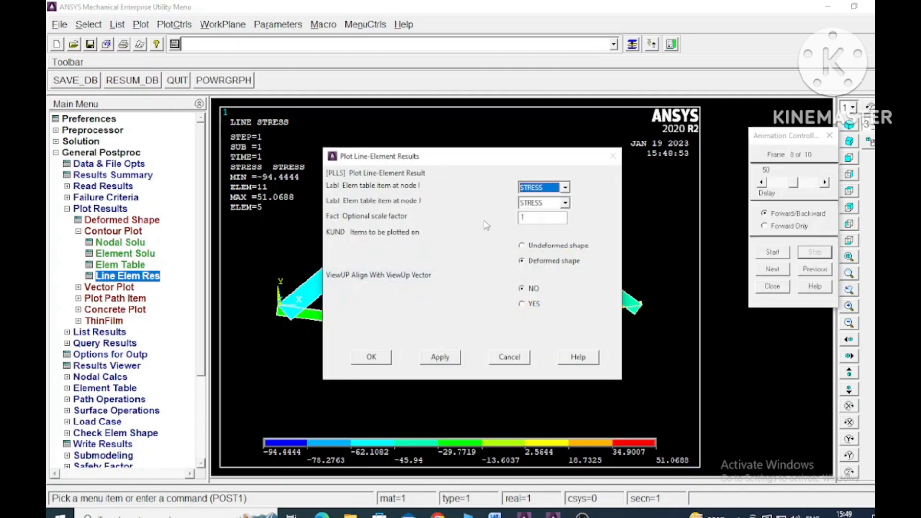
pyautogui.click(565, 187)
pyautogui.click(545, 214)
pyautogui.click(565, 204)
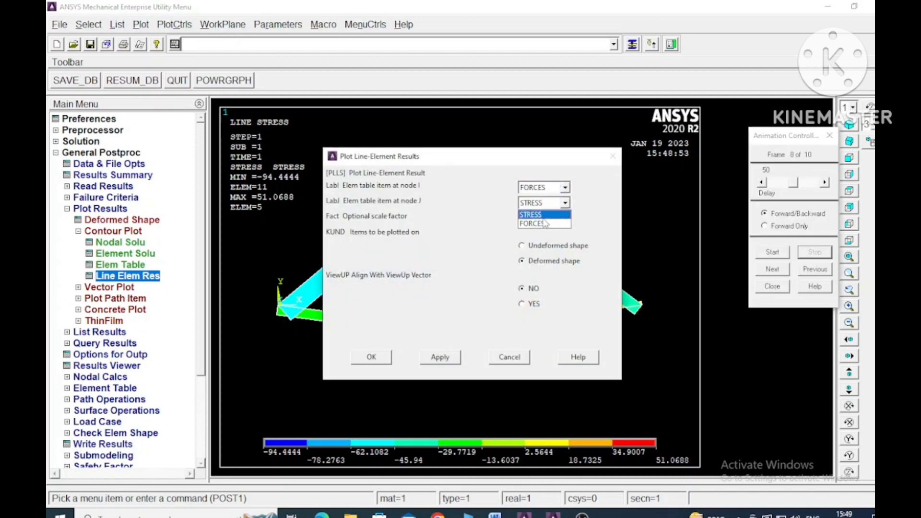
pyautogui.click(542, 224)
pyautogui.click(372, 357)
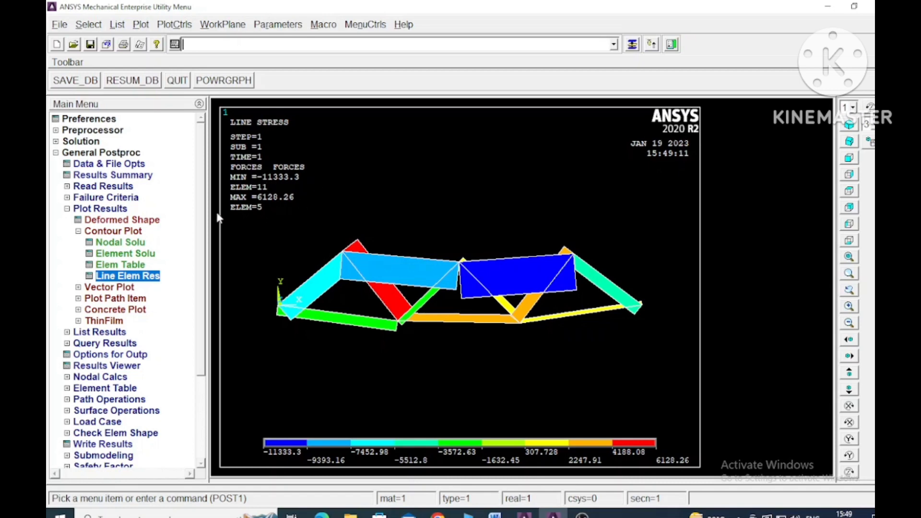
# Step: List the nodal DOF solution for the displacement vector sum, review the listing and close it
pyautogui.click(68, 211)
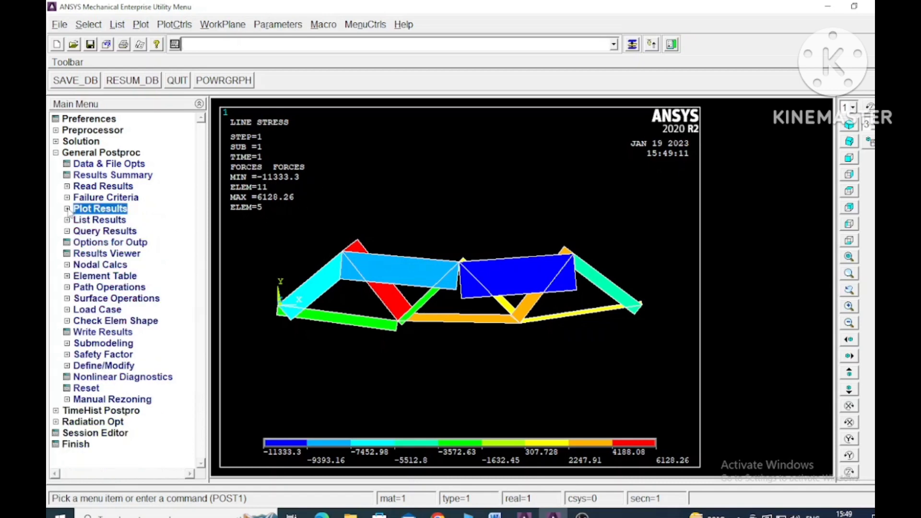
pyautogui.click(69, 222)
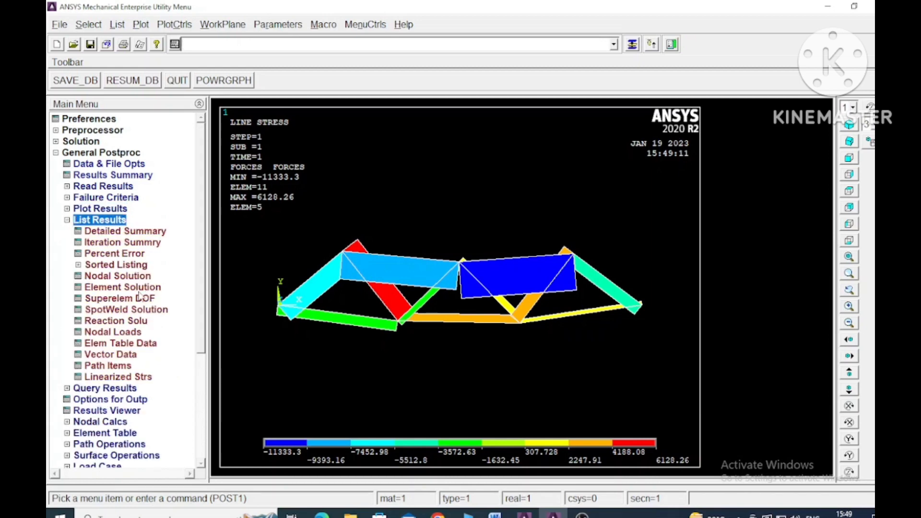
pyautogui.click(115, 277)
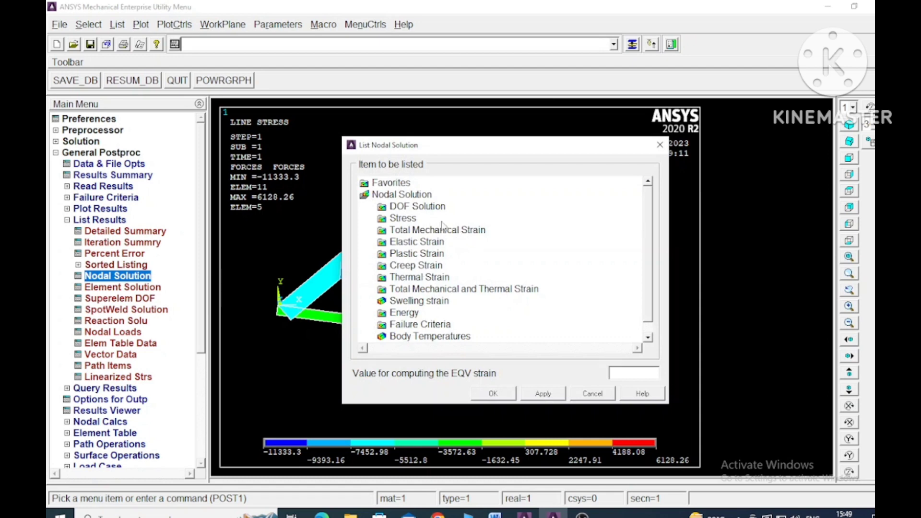
pyautogui.click(426, 207)
pyautogui.click(484, 254)
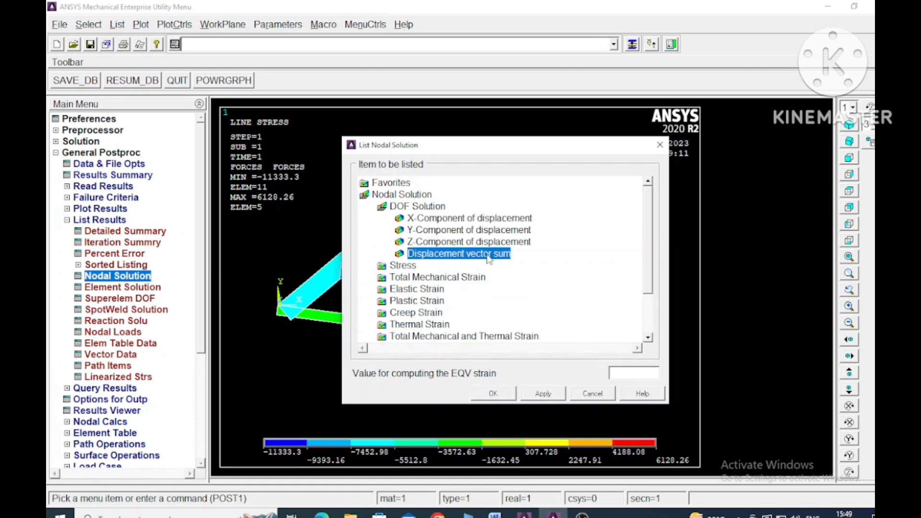
pyautogui.click(493, 394)
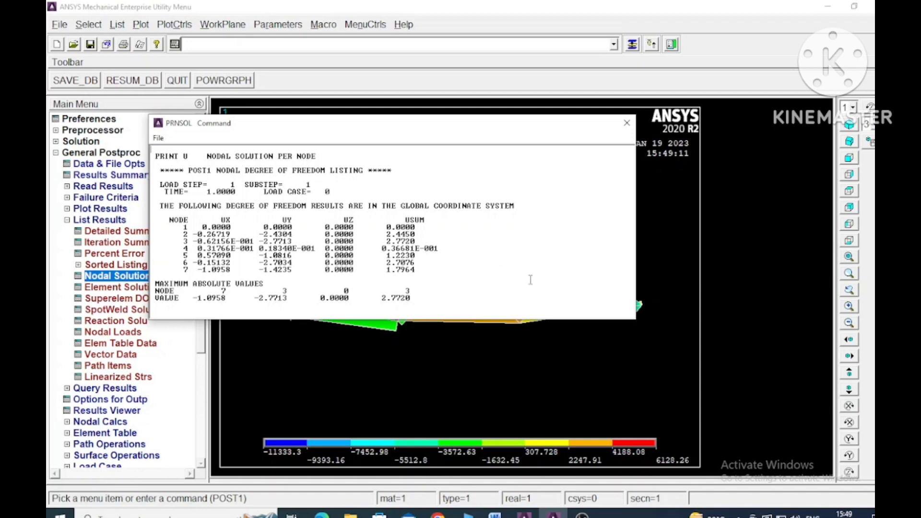
pyautogui.click(627, 124)
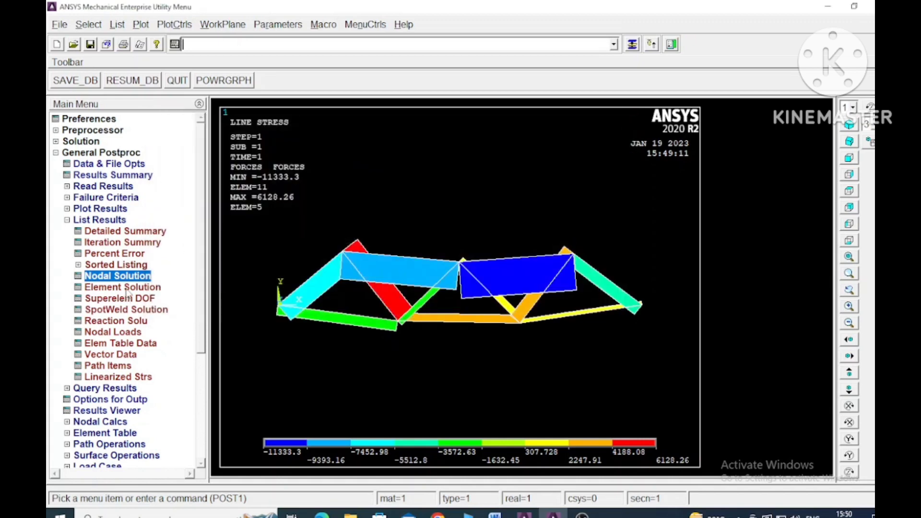
# Step: List the element solution for von Mises stress, review the values through element 11 and close the listing
pyautogui.click(125, 290)
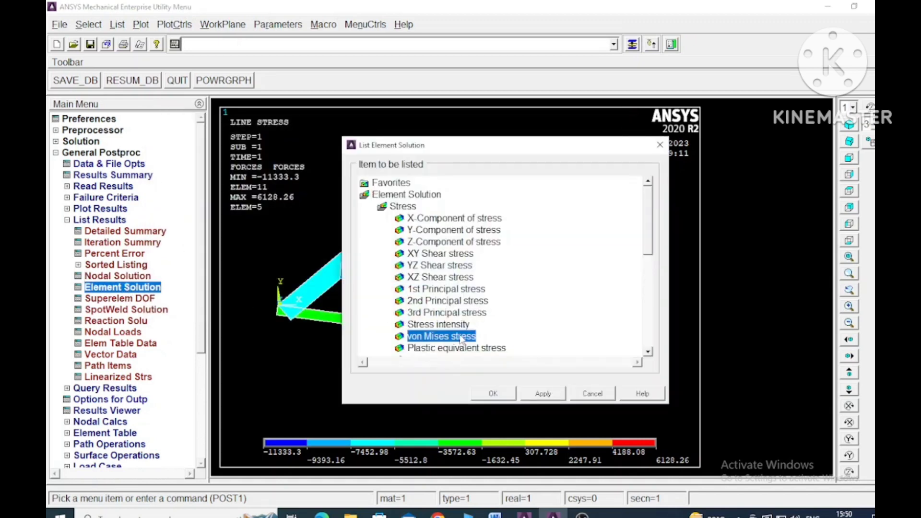
pyautogui.click(493, 394)
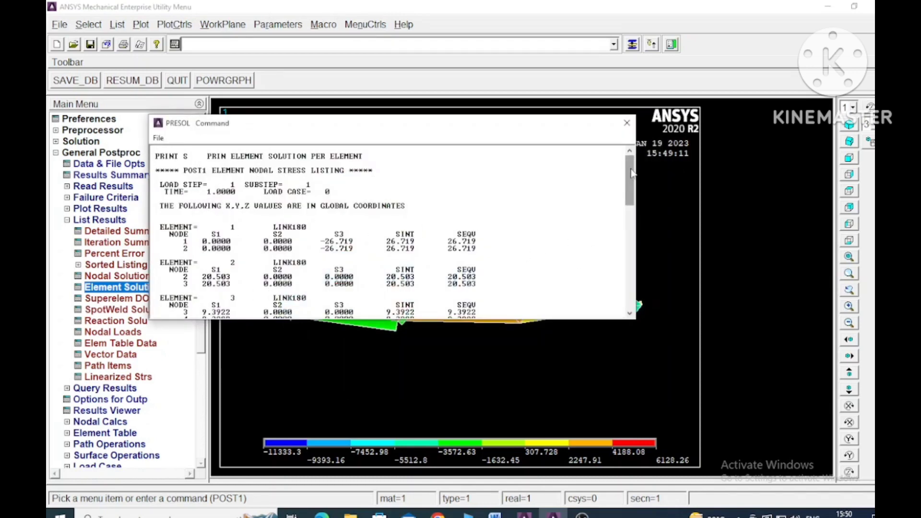
pyautogui.moveTo(631, 173)
pyautogui.mouseDown()
pyautogui.moveTo(632, 290)
pyautogui.moveTo(632, 172)
pyautogui.mouseUp()
pyautogui.moveTo(631, 173); pyautogui.dragTo(631, 290)
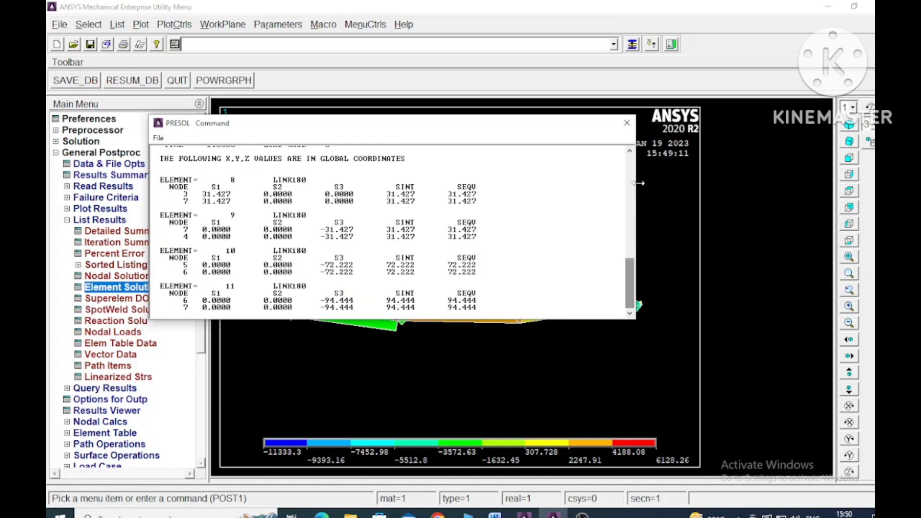
pyautogui.click(626, 124)
# Step: List the reaction solution for all items, review the support reactions and close the listing
pyautogui.click(103, 321)
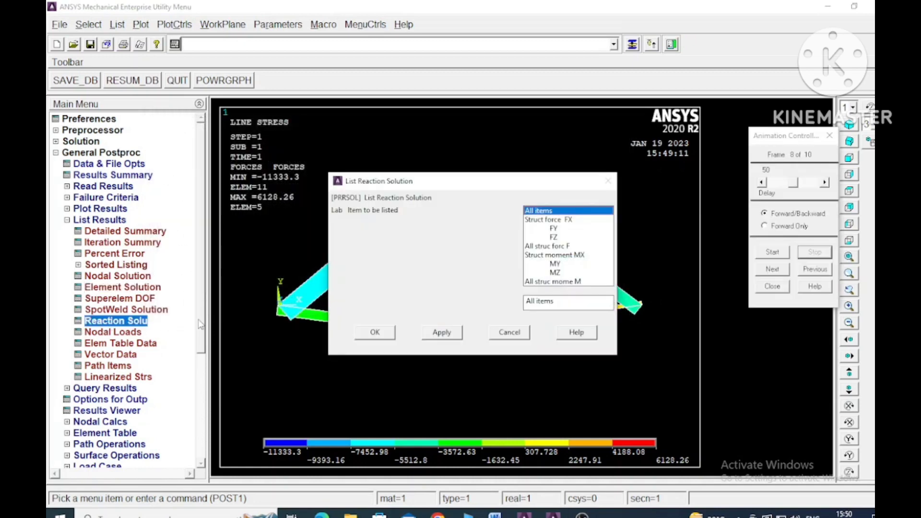
pyautogui.click(374, 332)
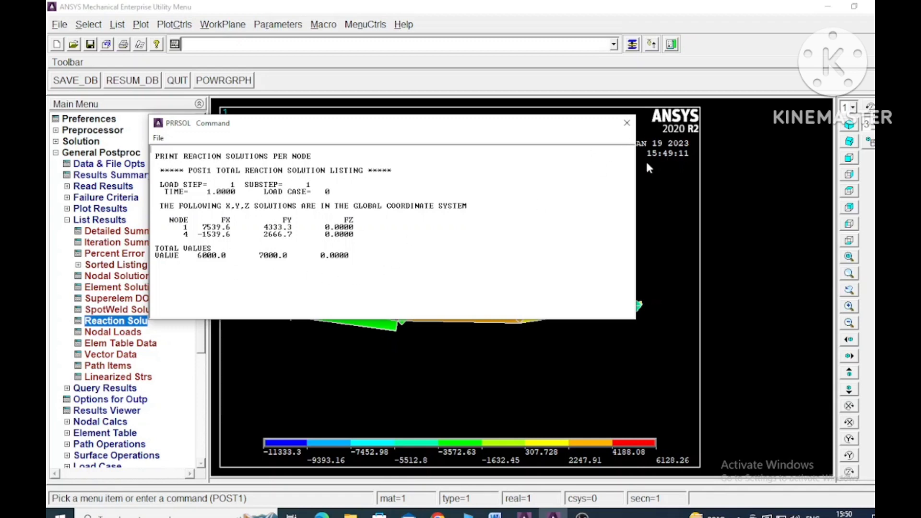
pyautogui.click(626, 124)
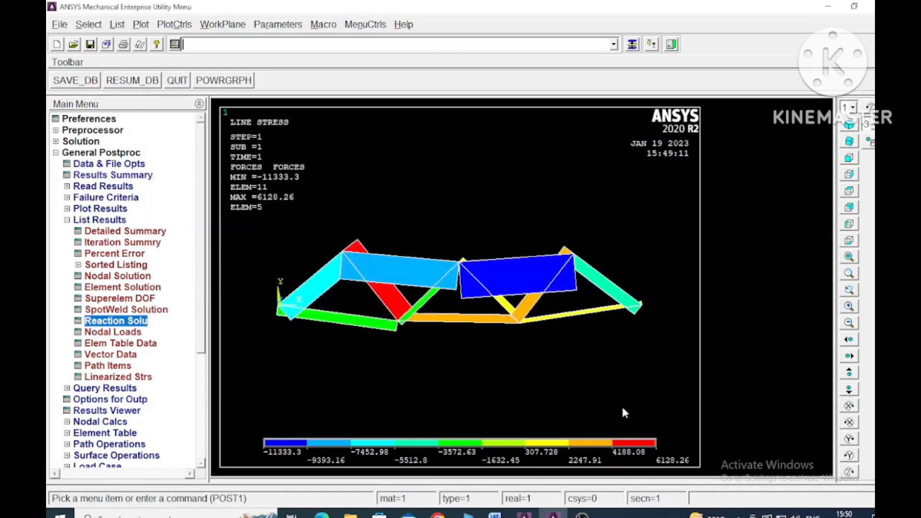
# Step: Animate the deformed results for UY translation with 10 frames and a 0.5-second delay, stop the playback and close the animation controls
pyautogui.moveTo(581, 514)
pyautogui.click(172, 26)
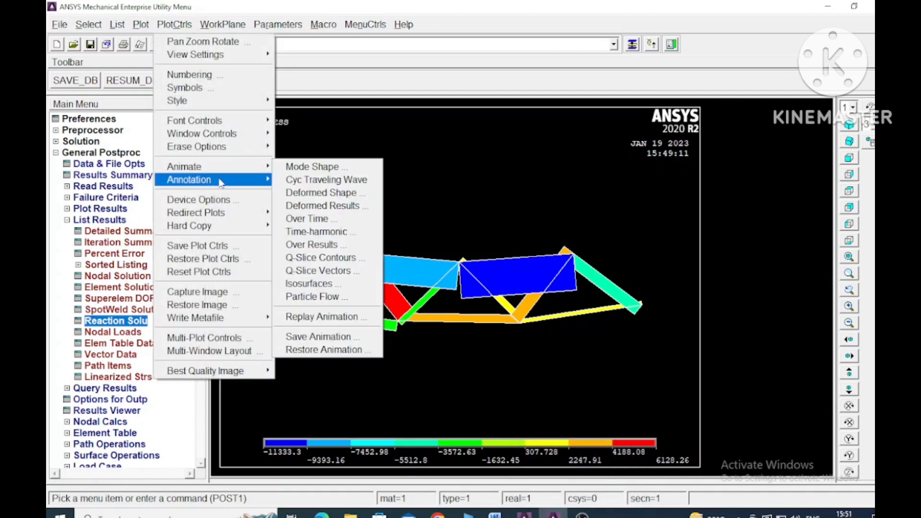
pyautogui.moveTo(226, 173)
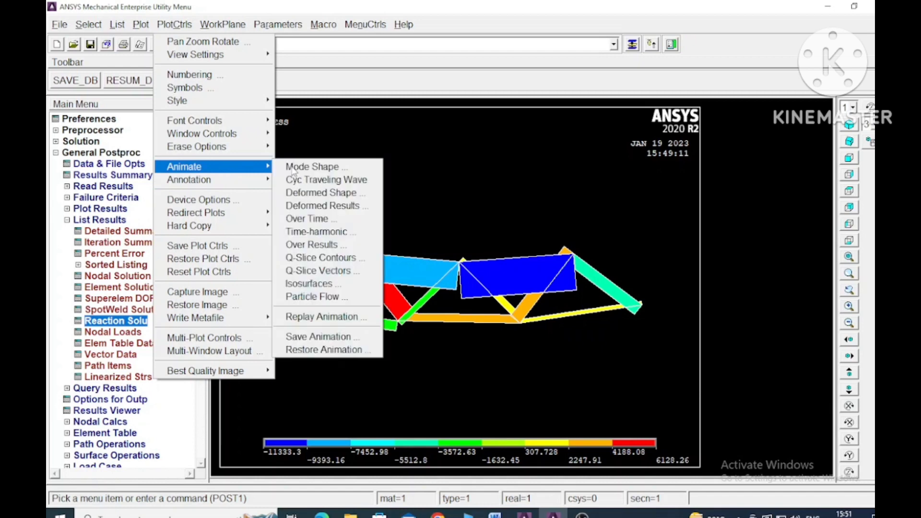
pyautogui.click(350, 206)
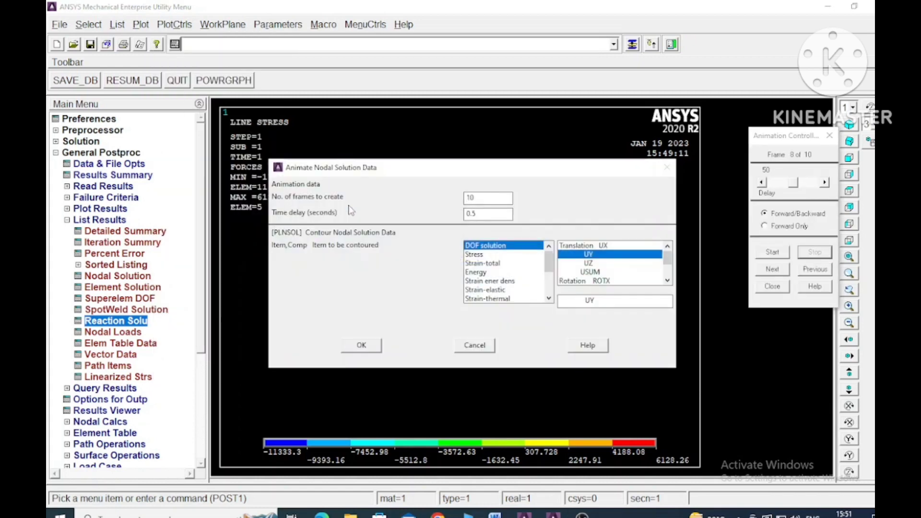
pyautogui.click(604, 256)
pyautogui.click(368, 347)
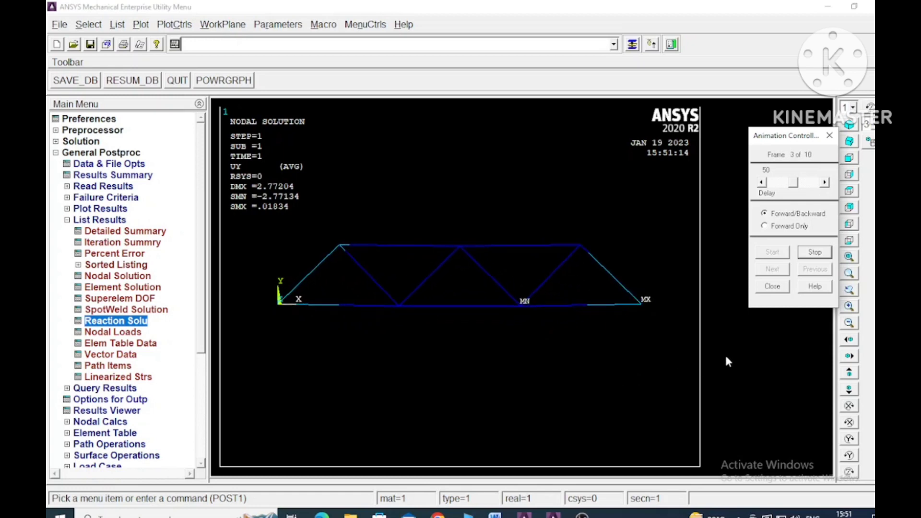
pyautogui.click(816, 252)
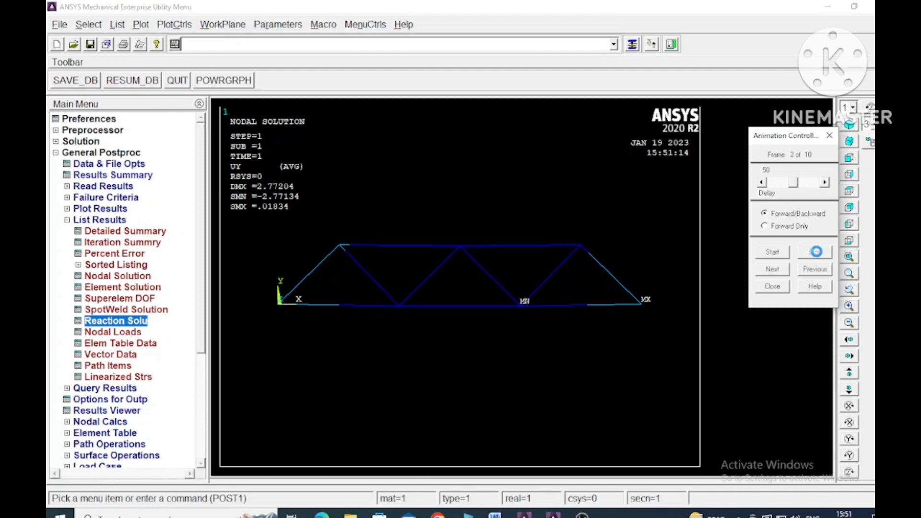
pyautogui.click(772, 287)
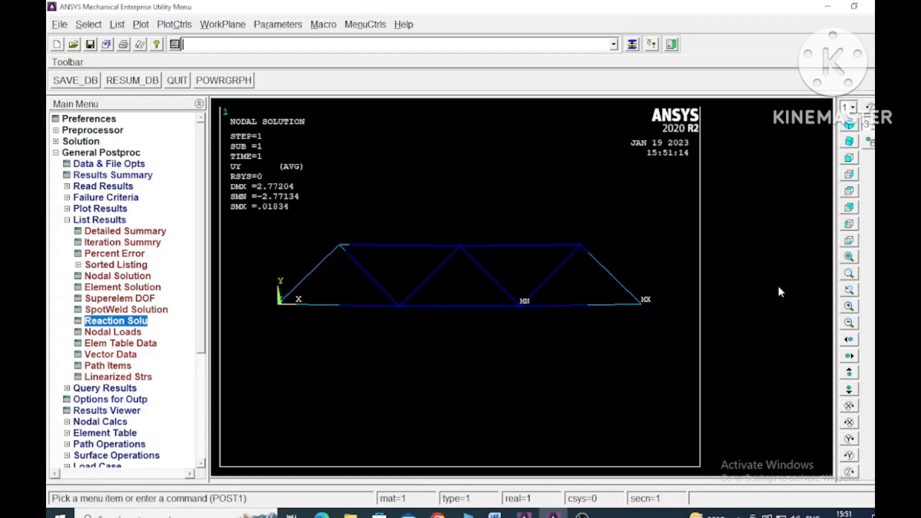
pyautogui.click(581, 515)
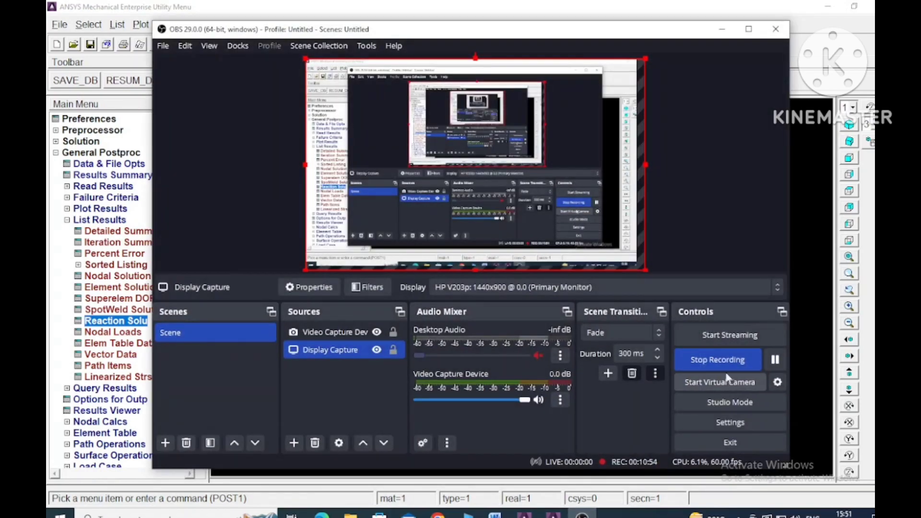